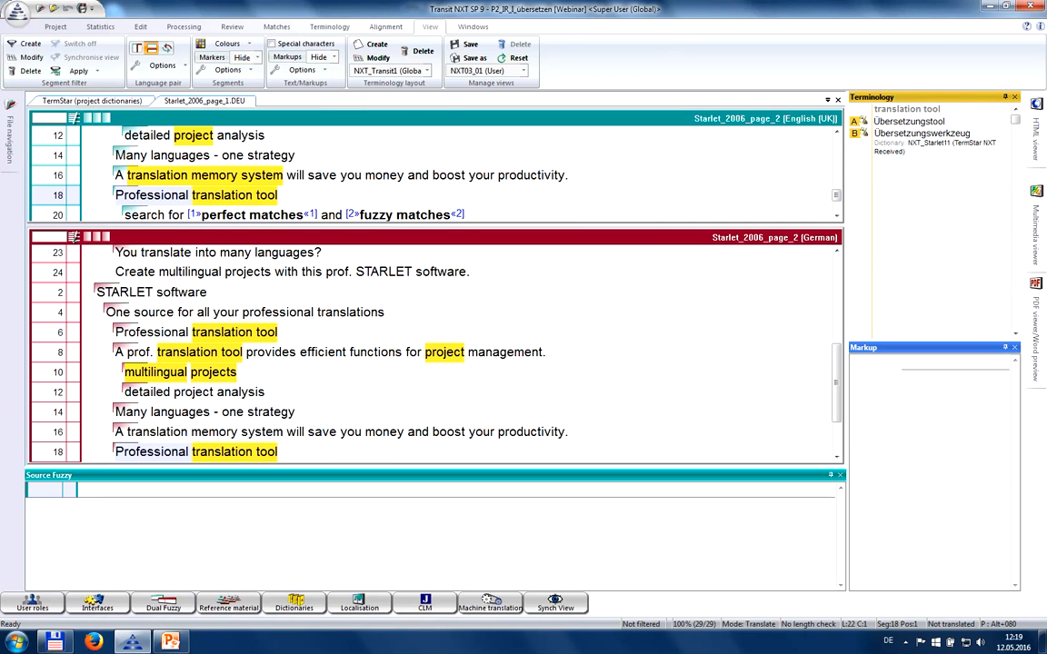
Filter the German text to show only repetition segments
{"action": "left_click", "coordinate": [72, 236]}
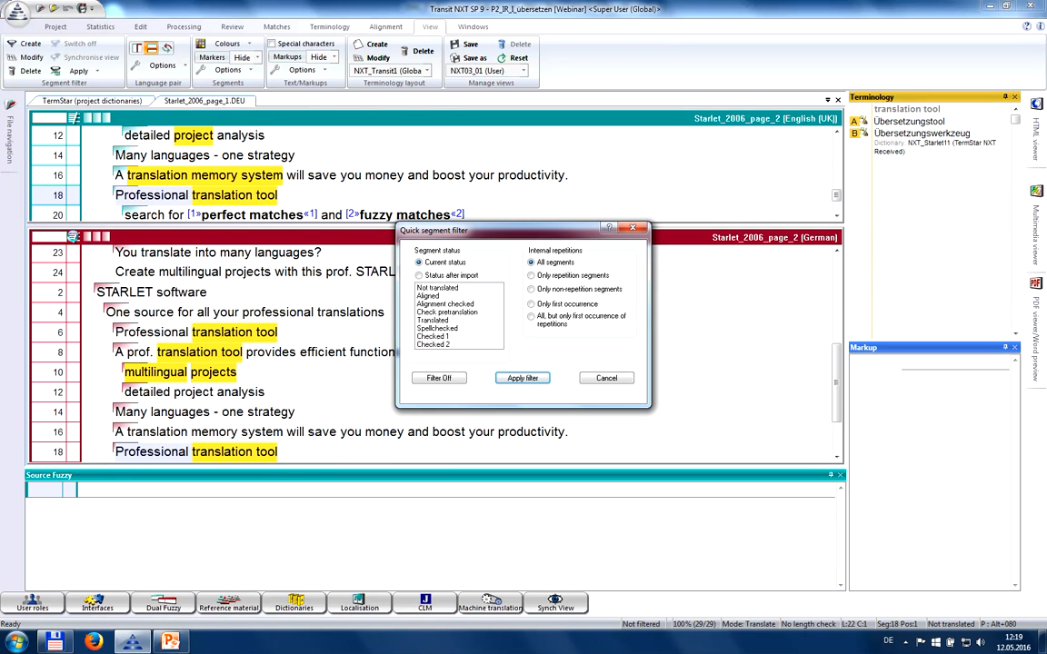
{"action": "left_click", "coordinate": [531, 276]}
{"action": "left_click", "coordinate": [522, 379]}
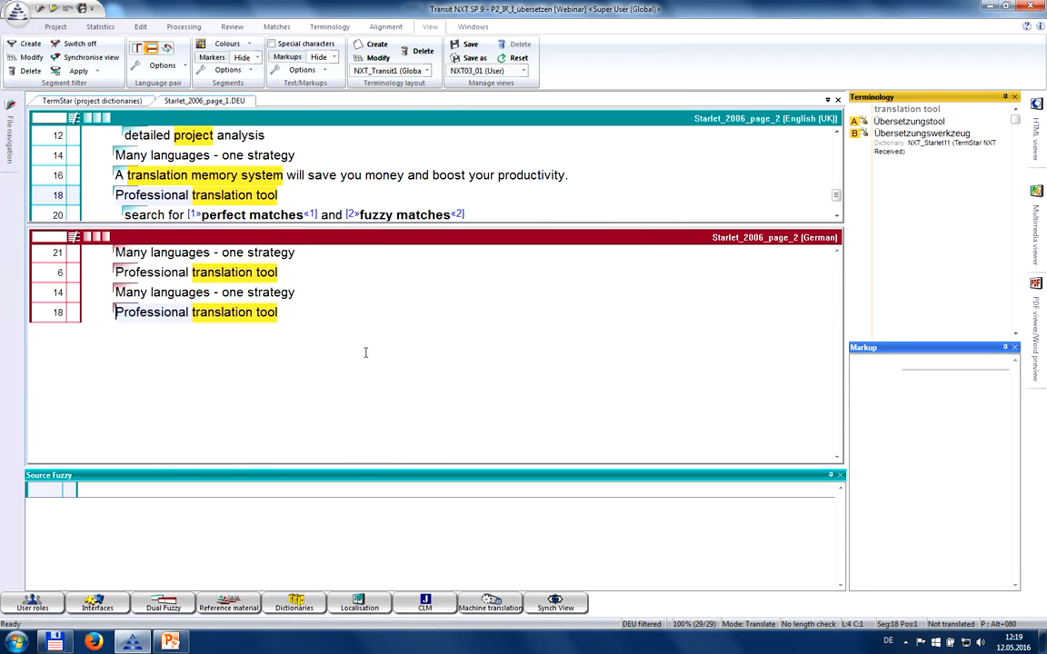
{"action": "scroll", "coordinate": [365, 352], "scroll_direction": "up", "scroll_amount": 1}
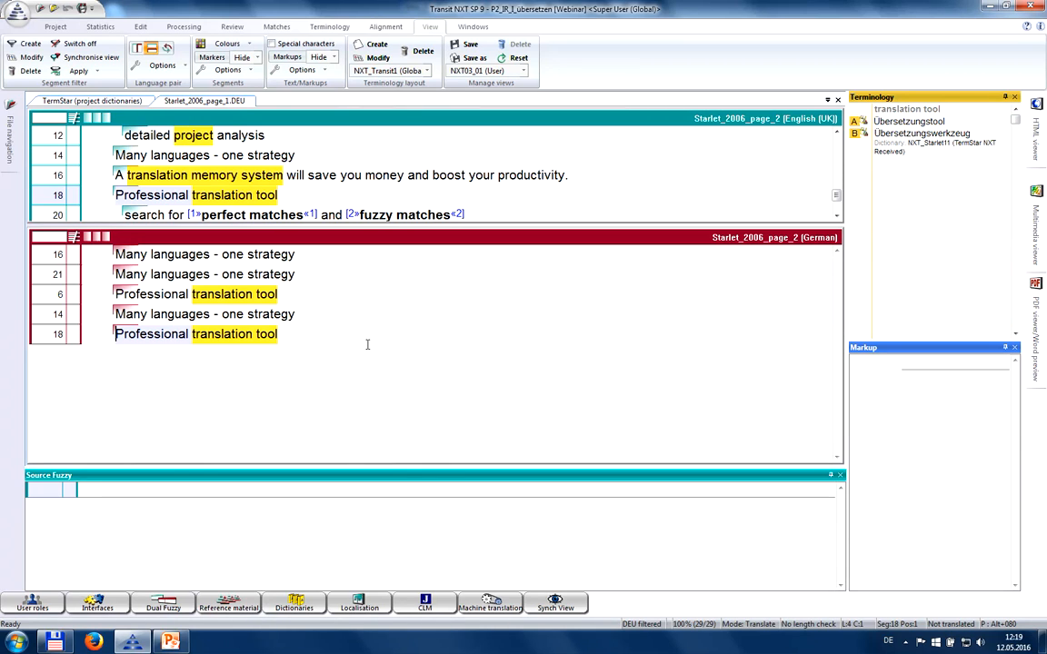
Switch off the segment filter on the German text
{"action": "left_click", "coordinate": [75, 237]}
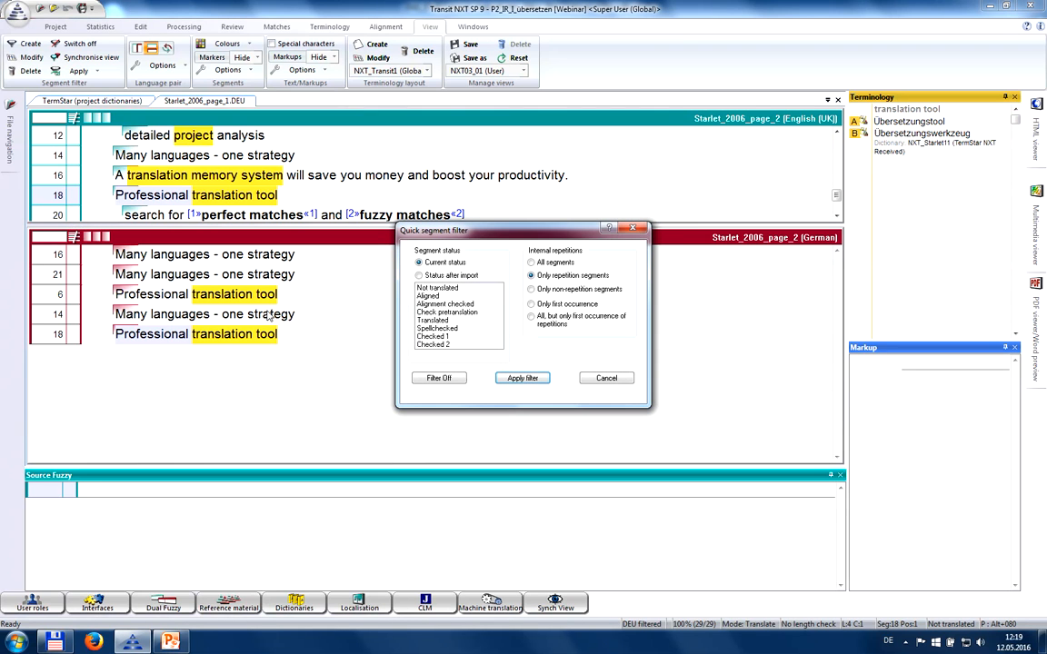
{"action": "left_click", "coordinate": [434, 377]}
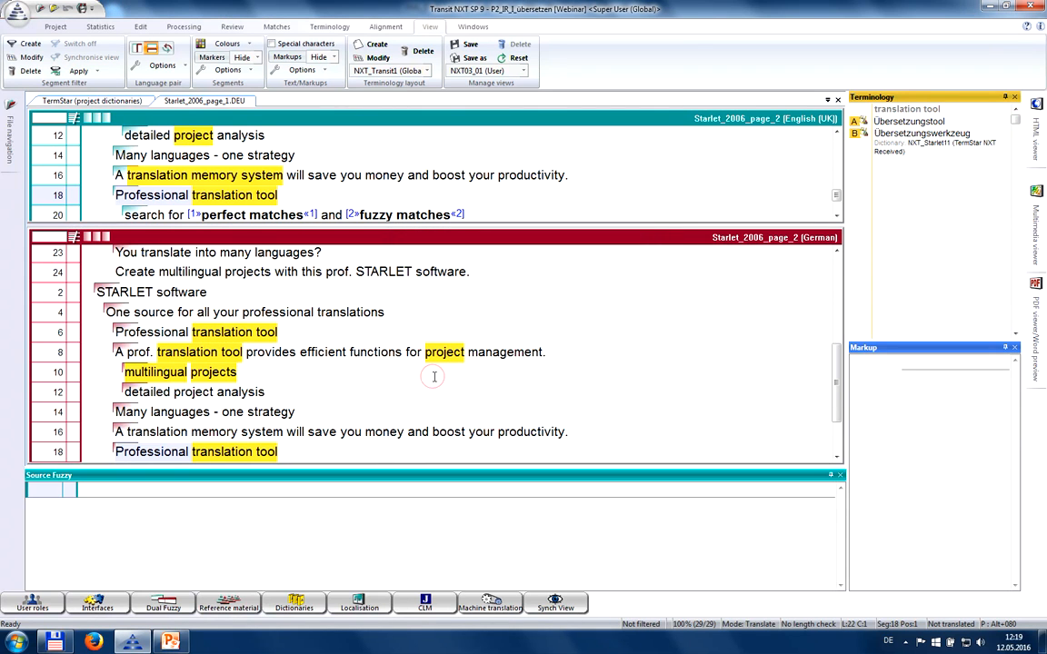
{"action": "scroll", "coordinate": [420, 374], "scroll_direction": "up", "scroll_amount": 2}
{"action": "scroll", "coordinate": [420, 375], "scroll_direction": "up", "scroll_amount": 3}
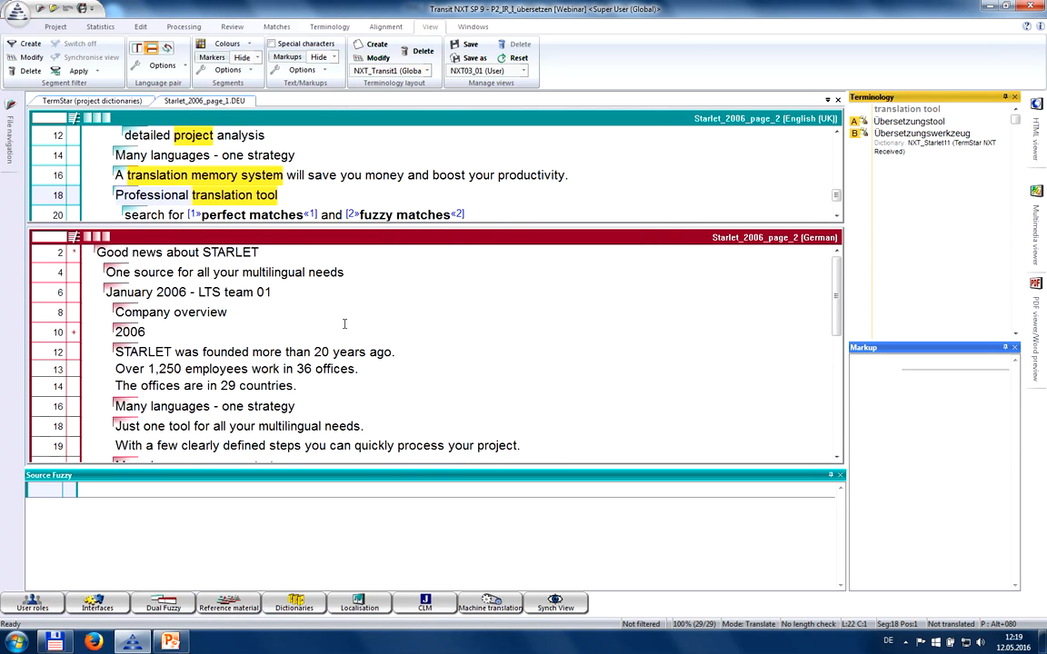
Set the background colour for internal repetitions to orange in the user preferences and save the change
{"action": "left_click", "coordinate": [17, 13]}
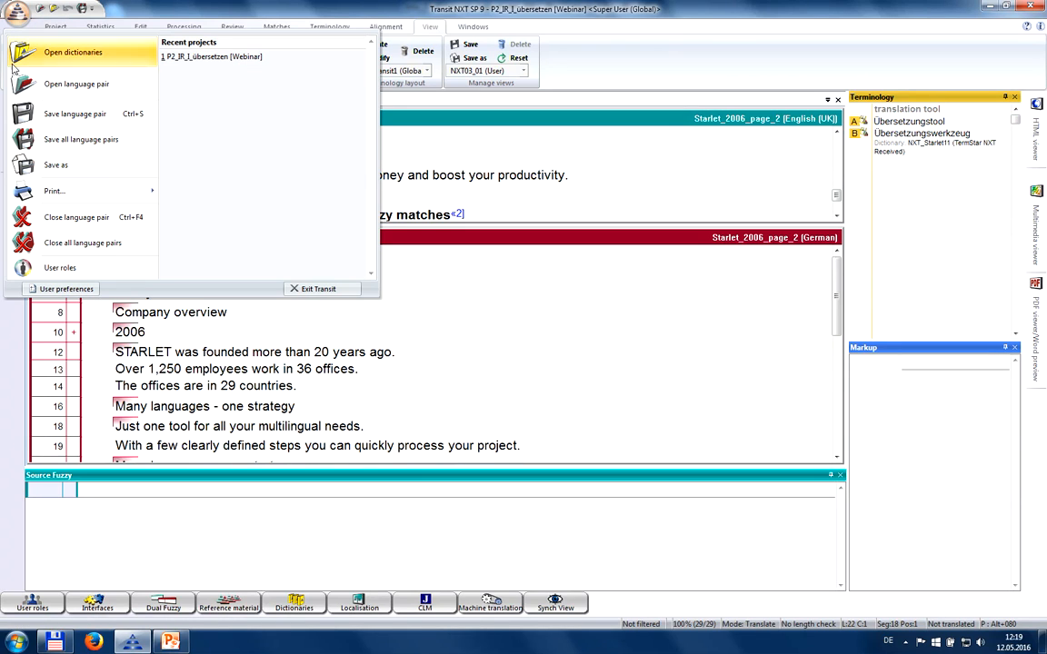
{"action": "left_click", "coordinate": [55, 290]}
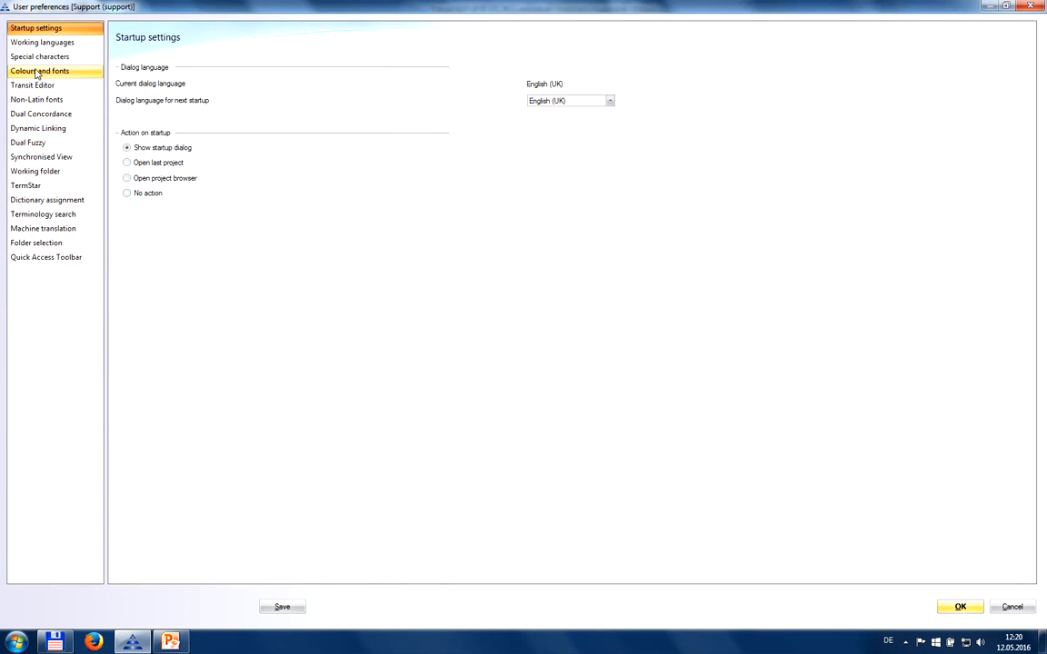
{"action": "left_click", "coordinate": [37, 73]}
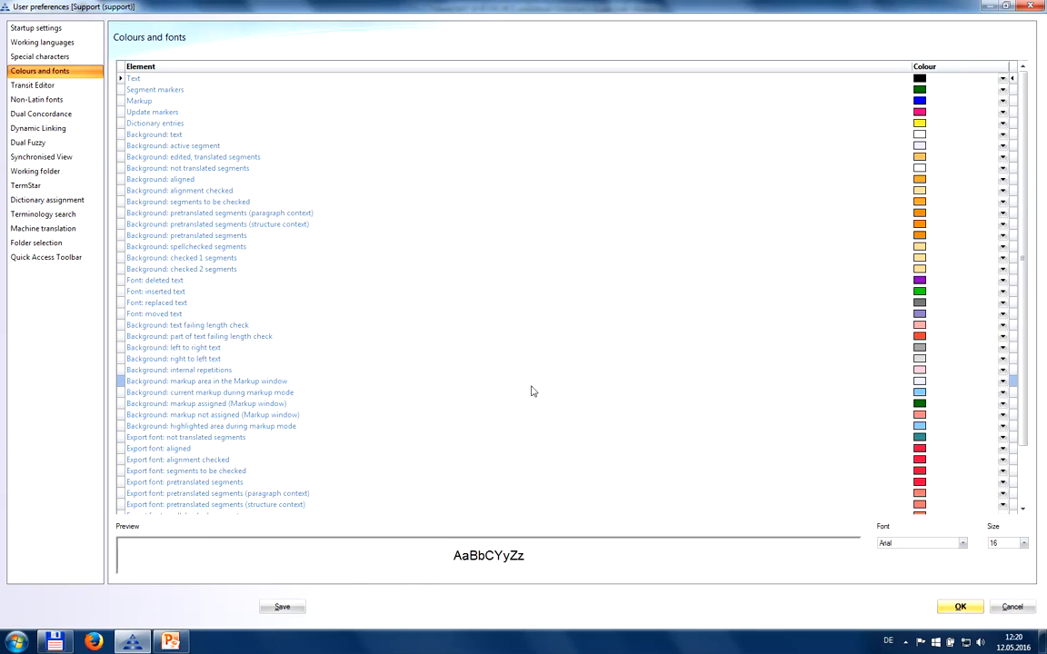
{"action": "left_click", "coordinate": [155, 373]}
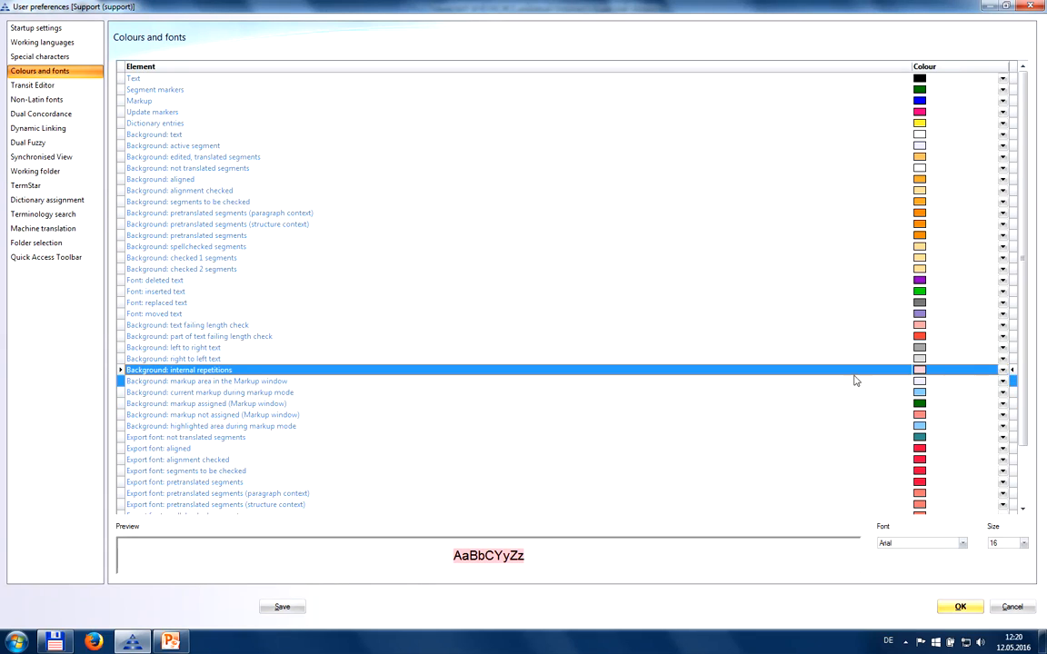
{"action": "left_click", "coordinate": [1003, 373]}
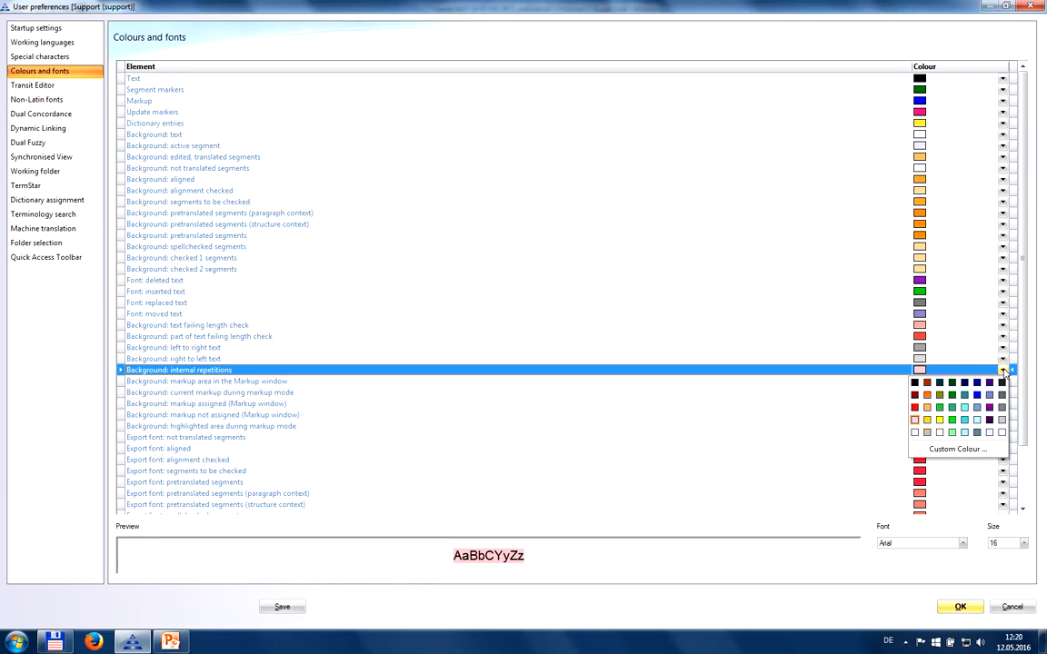
{"action": "left_click", "coordinate": [927, 396]}
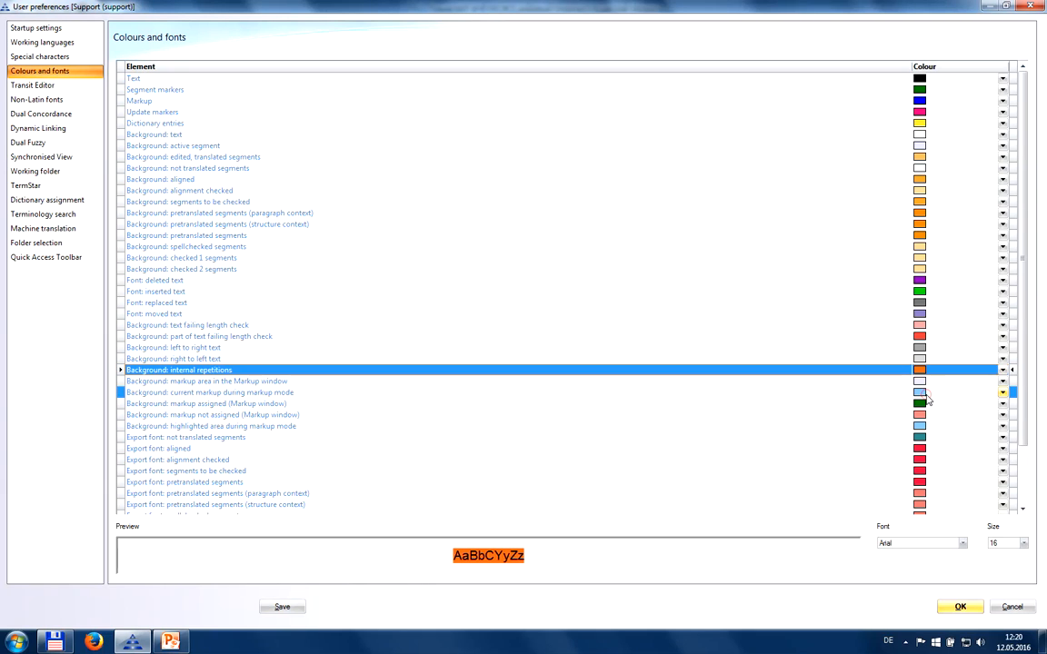
{"action": "left_click", "coordinate": [280, 607]}
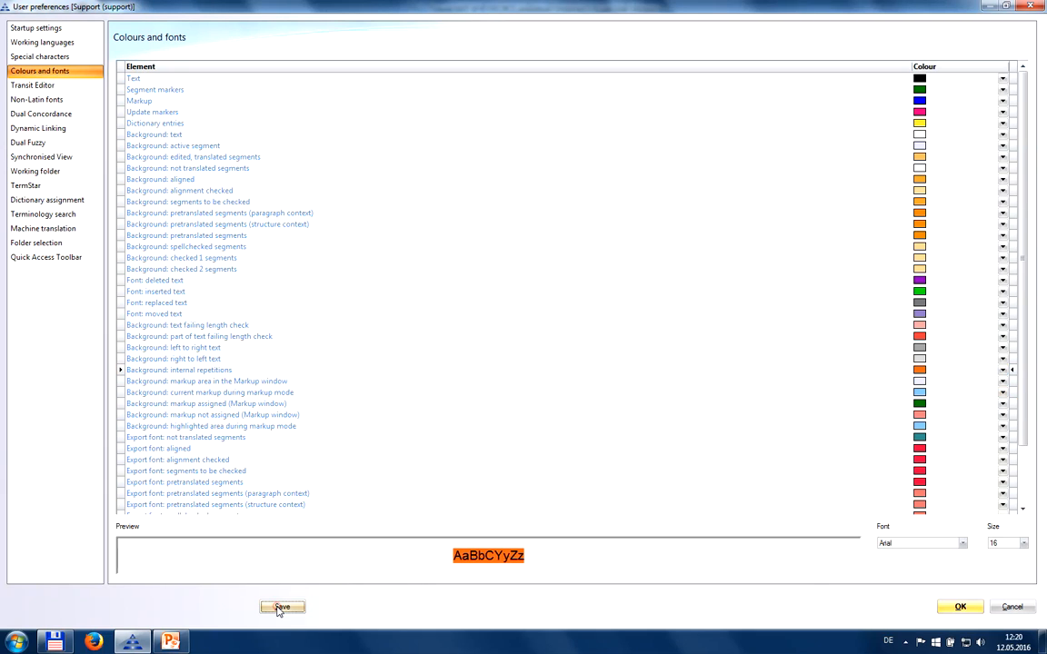
{"action": "left_click", "coordinate": [959, 605]}
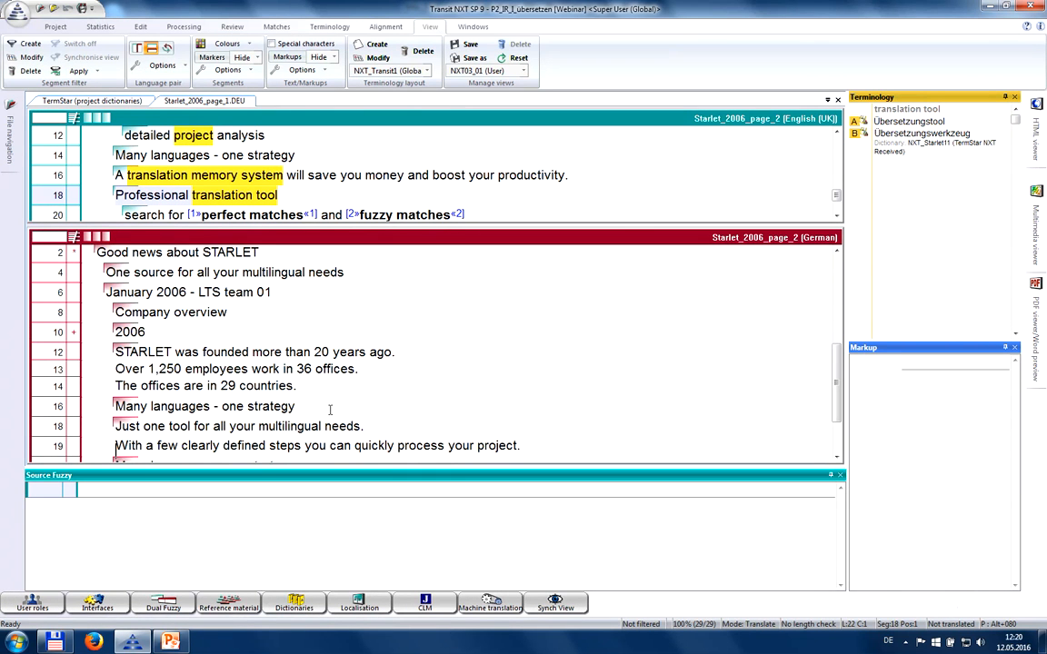
Colour the info column according to internal repetitions
{"action": "scroll", "coordinate": [205, 255], "scroll_direction": "down", "scroll_amount": 2}
{"action": "scroll", "coordinate": [206, 255], "scroll_direction": "up", "scroll_amount": 2}
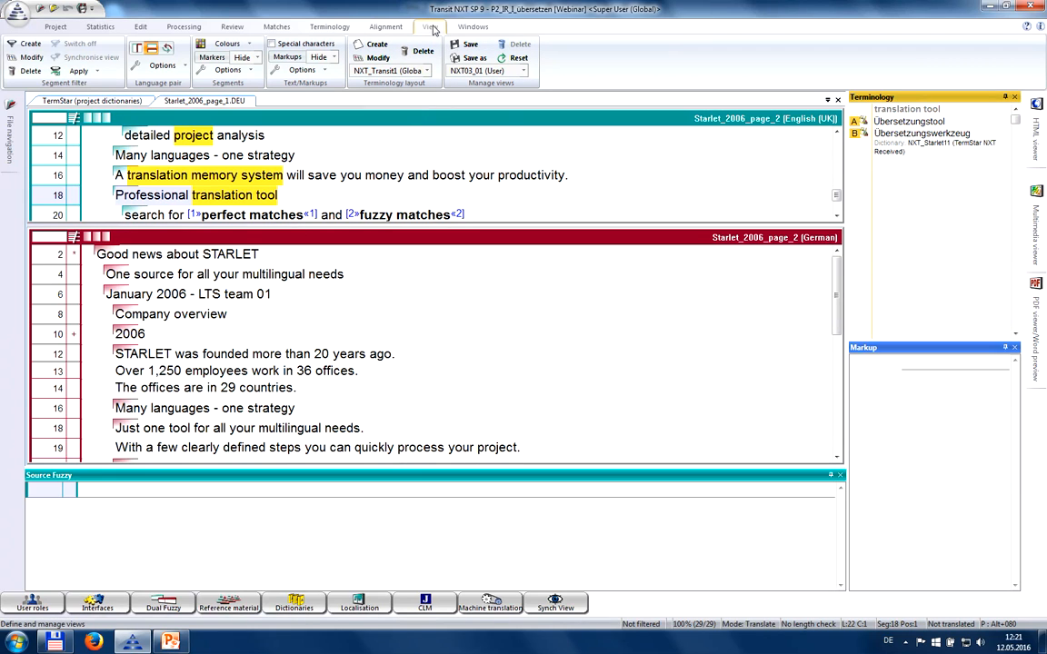
{"action": "left_click", "coordinate": [249, 47]}
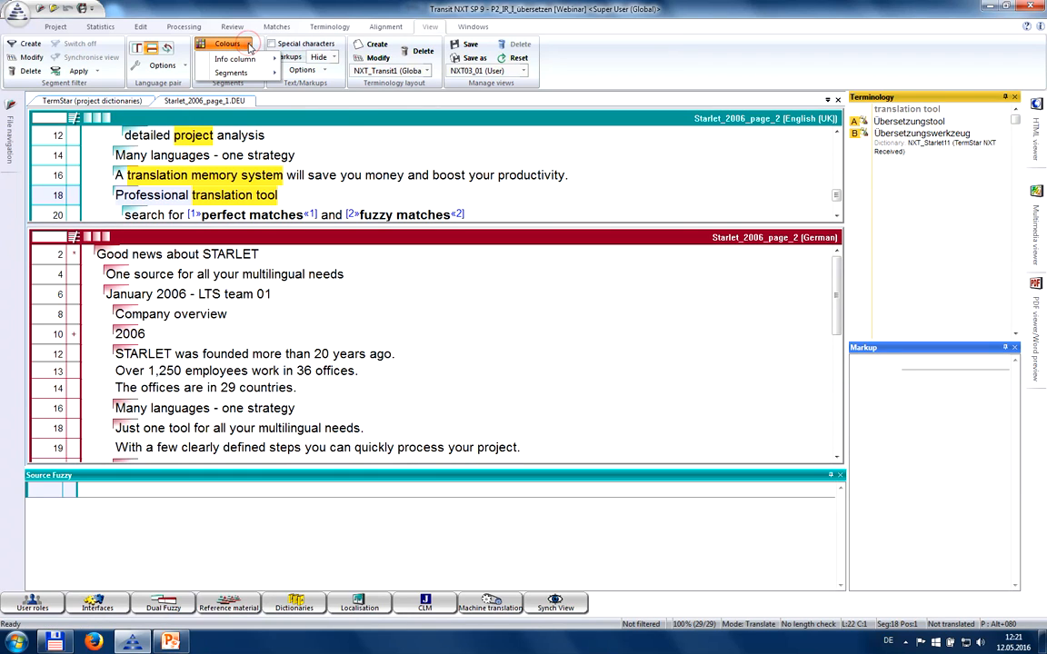
{"action": "mouse_move", "coordinate": [246, 60]}
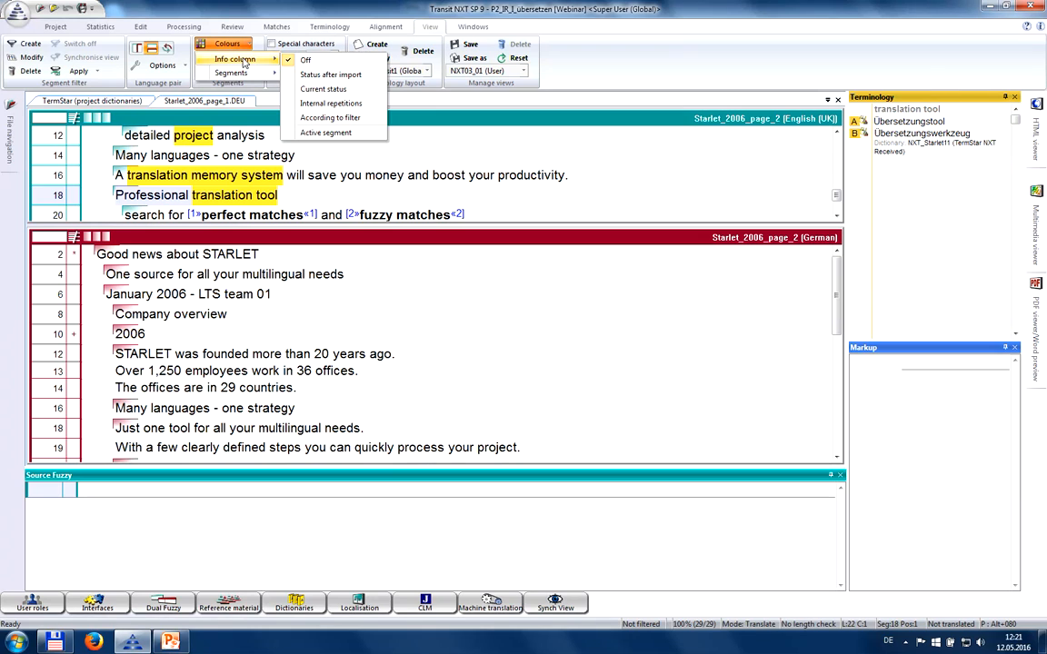
{"action": "left_click", "coordinate": [333, 105]}
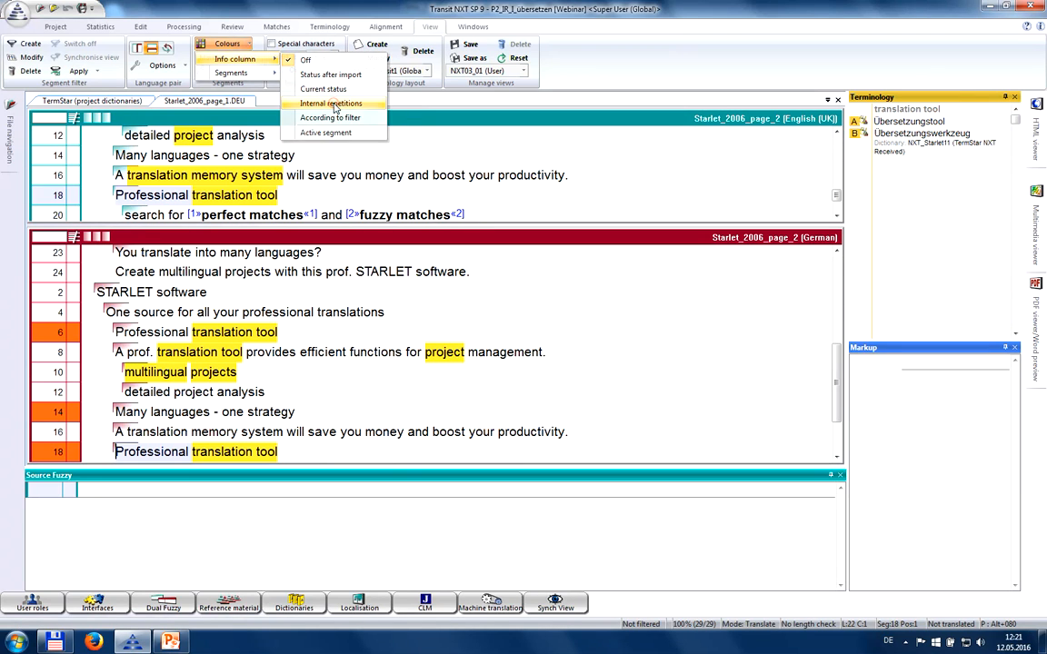
Colour the segments themselves according to internal repetitions and check the highlighting throughout the German text
{"action": "left_click", "coordinate": [229, 44]}
{"action": "mouse_move", "coordinate": [243, 74]}
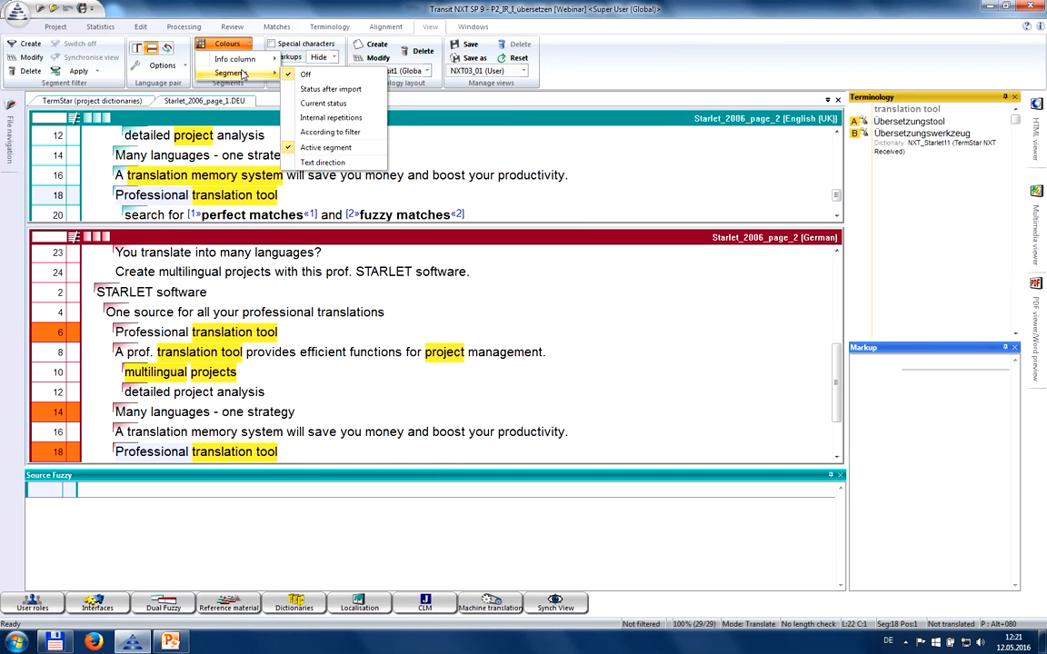
{"action": "left_click", "coordinate": [352, 119]}
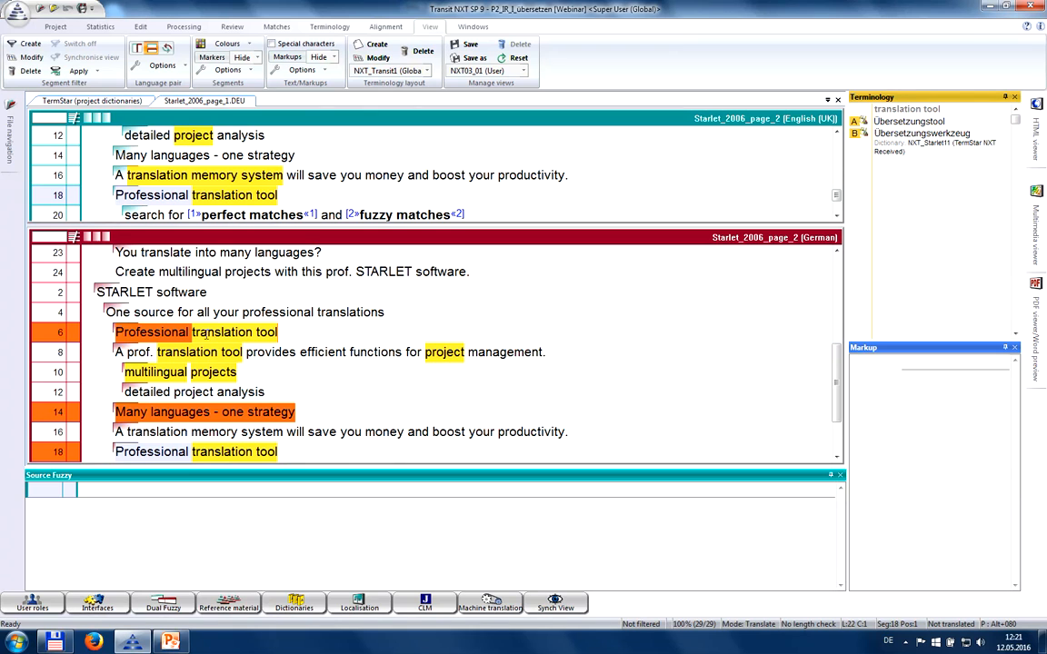
{"action": "scroll", "coordinate": [194, 335], "scroll_direction": "down", "scroll_amount": 4}
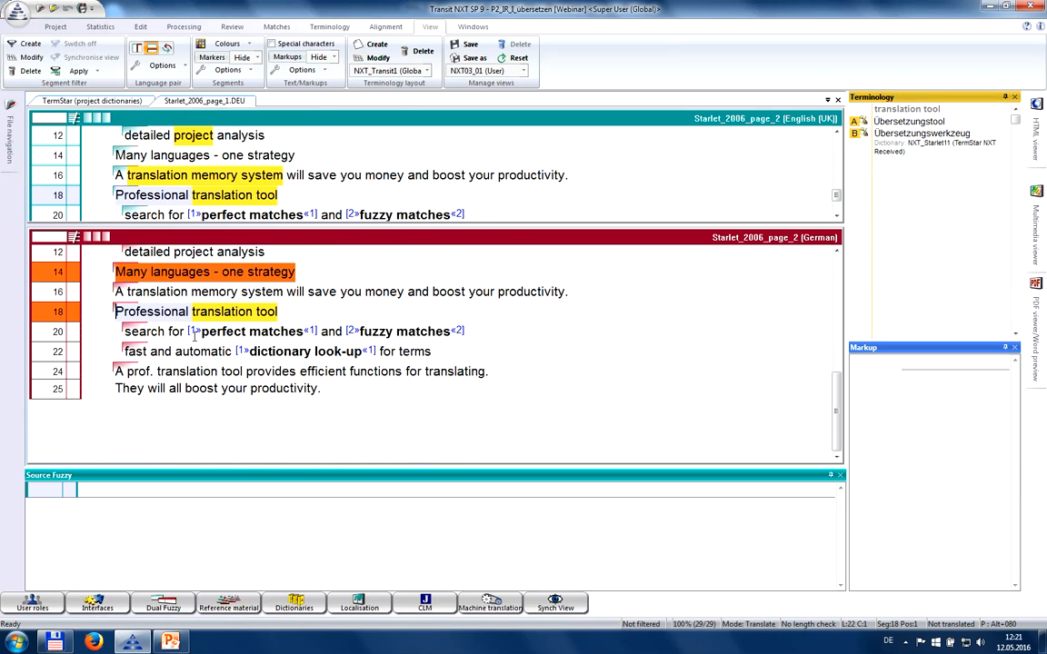
{"action": "scroll", "coordinate": [194, 335], "scroll_direction": "up", "scroll_amount": 3}
{"action": "scroll", "coordinate": [193, 336], "scroll_direction": "up", "scroll_amount": 6}
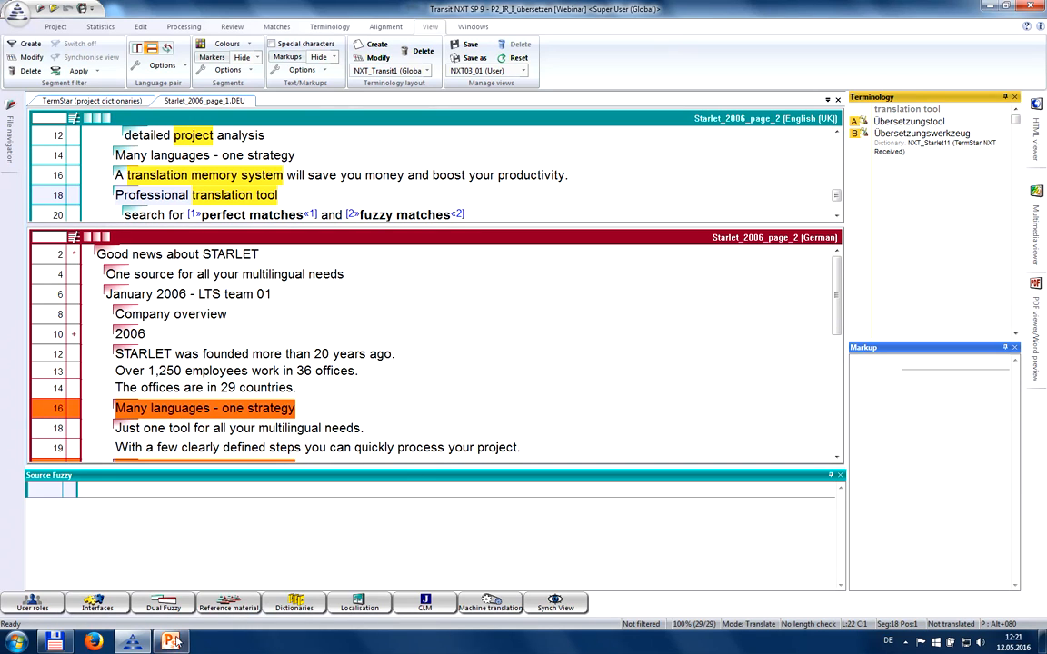
Switch to PowerPoint and present slide 6, "Analysing Internal Repetitions (1)", full screen
{"action": "mouse_move", "coordinate": [175, 642]}
{"action": "left_click", "coordinate": [159, 582]}
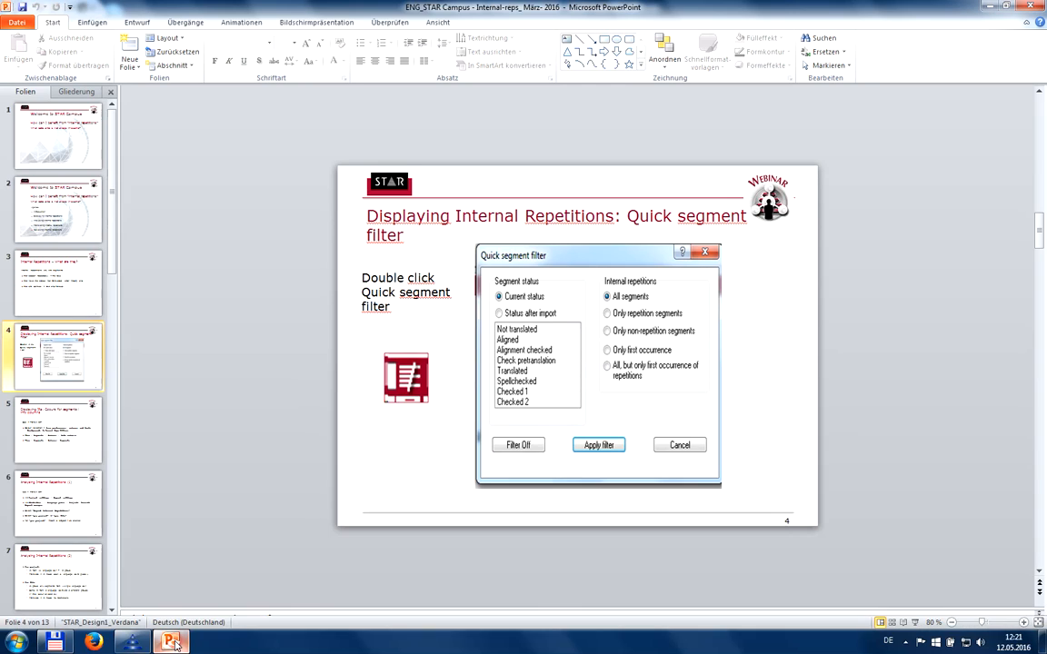
{"action": "left_click", "coordinate": [58, 427]}
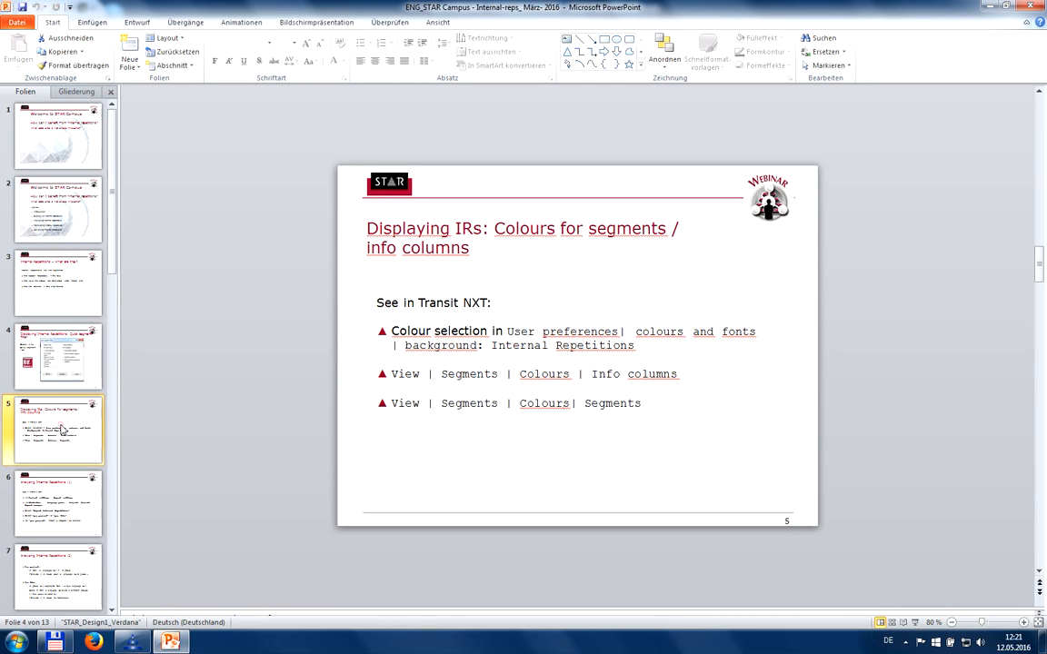
{"action": "key", "text": "Down"}
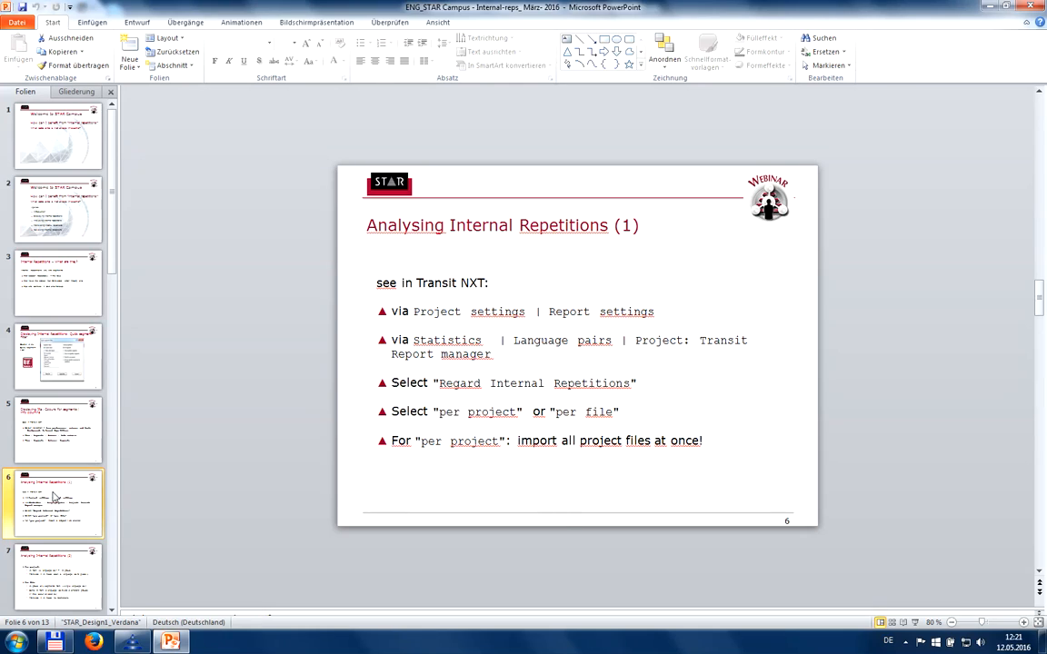
{"action": "key", "text": "shift+F5"}
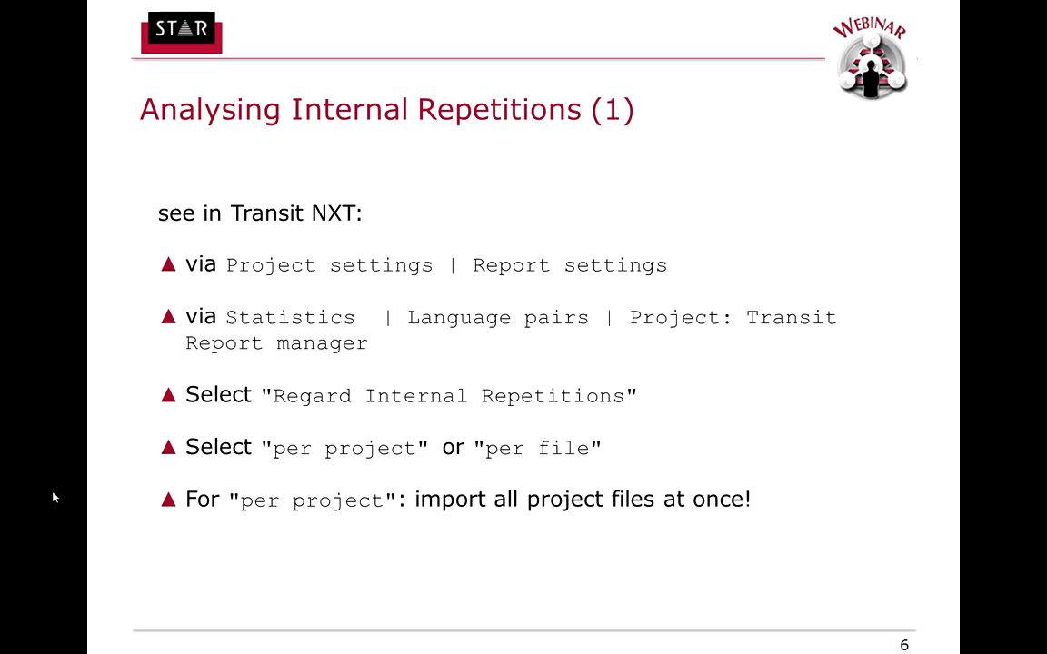
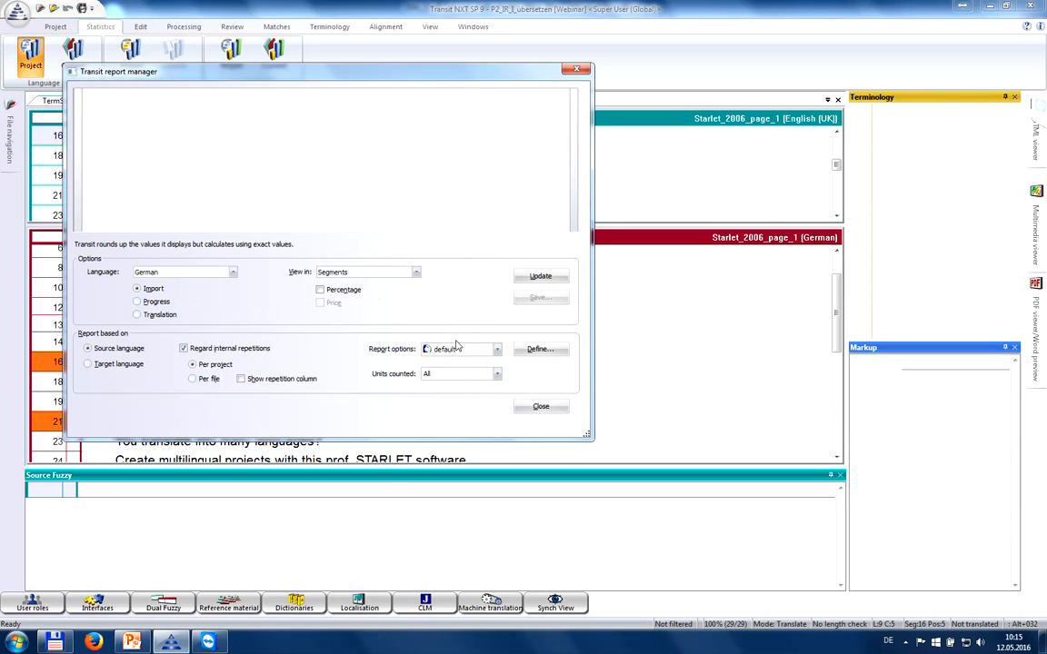
Generate the German import report using the IR_Webinar report options
{"action": "left_click", "coordinate": [497, 351]}
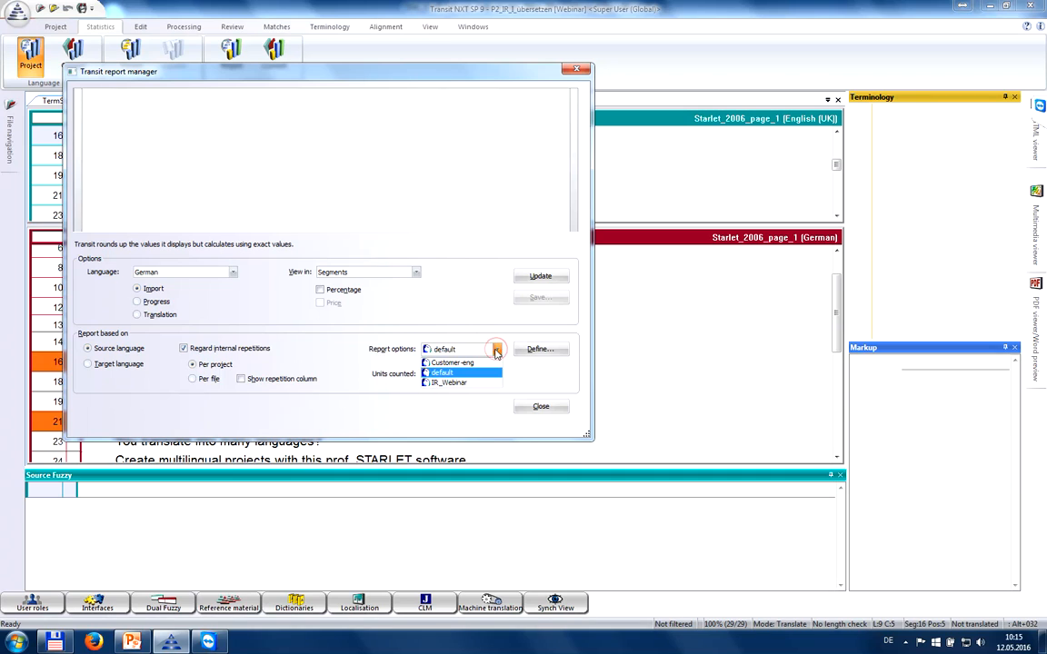
{"action": "left_click", "coordinate": [466, 385]}
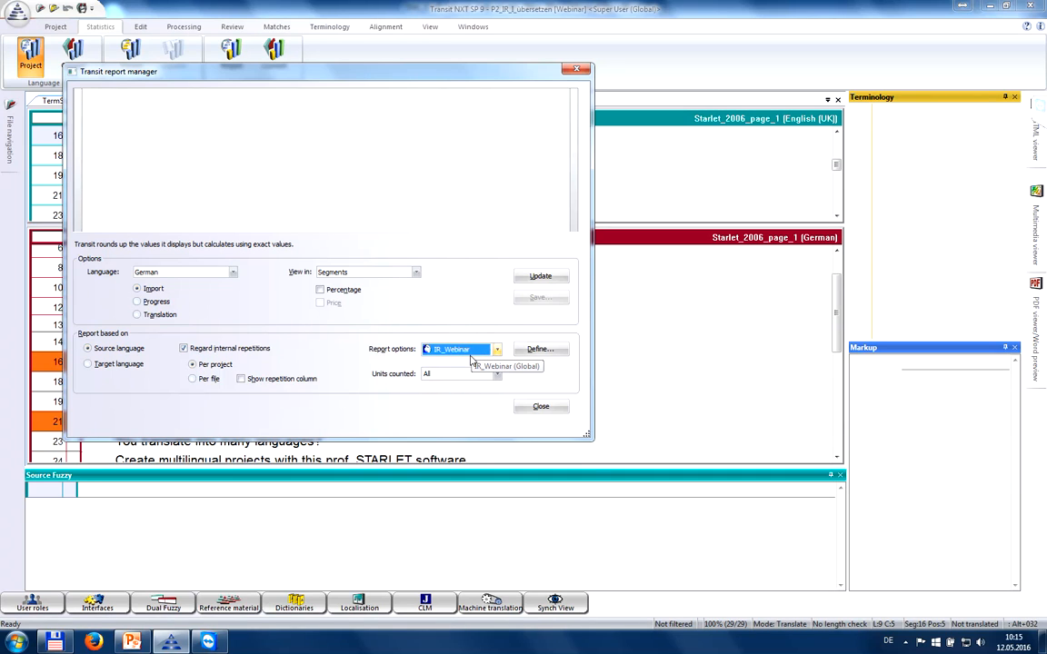
{"action": "left_click", "coordinate": [539, 277]}
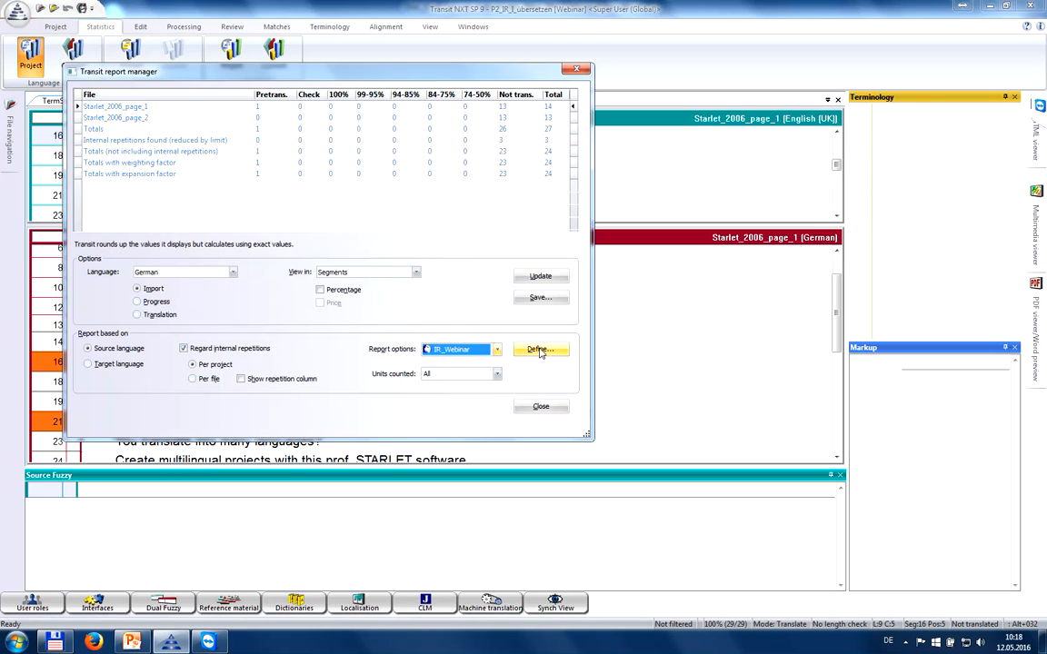
Set the internal repetition count limit to 2 in the IR_Webinar report options and save them
{"action": "left_click", "coordinate": [541, 359]}
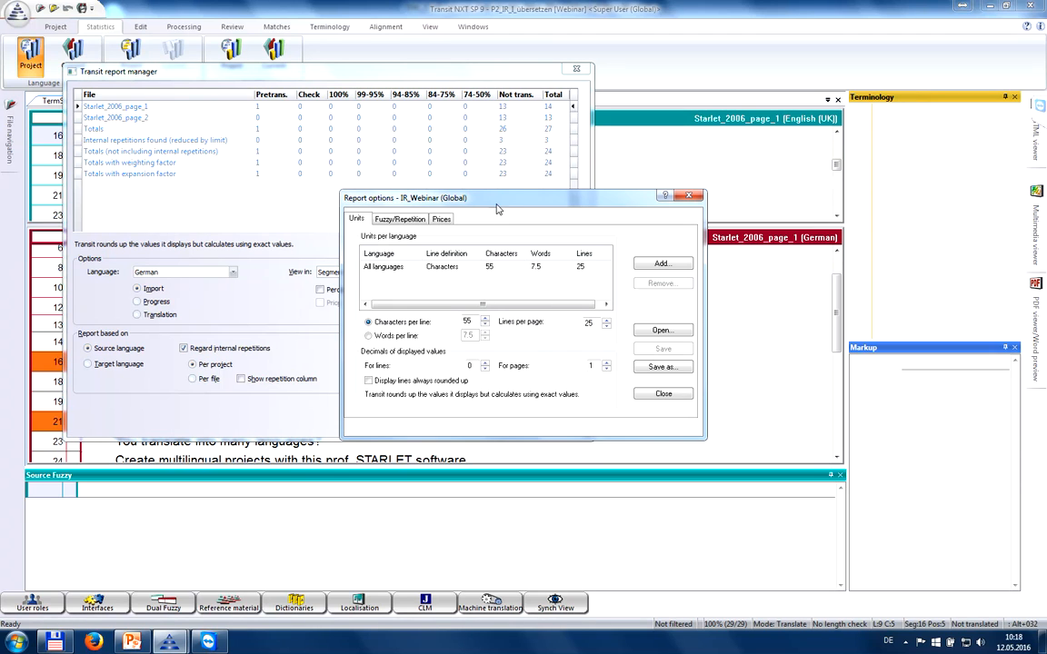
{"action": "left_click_drag", "start_coordinate": [496, 202], "coordinate": [472, 167]}
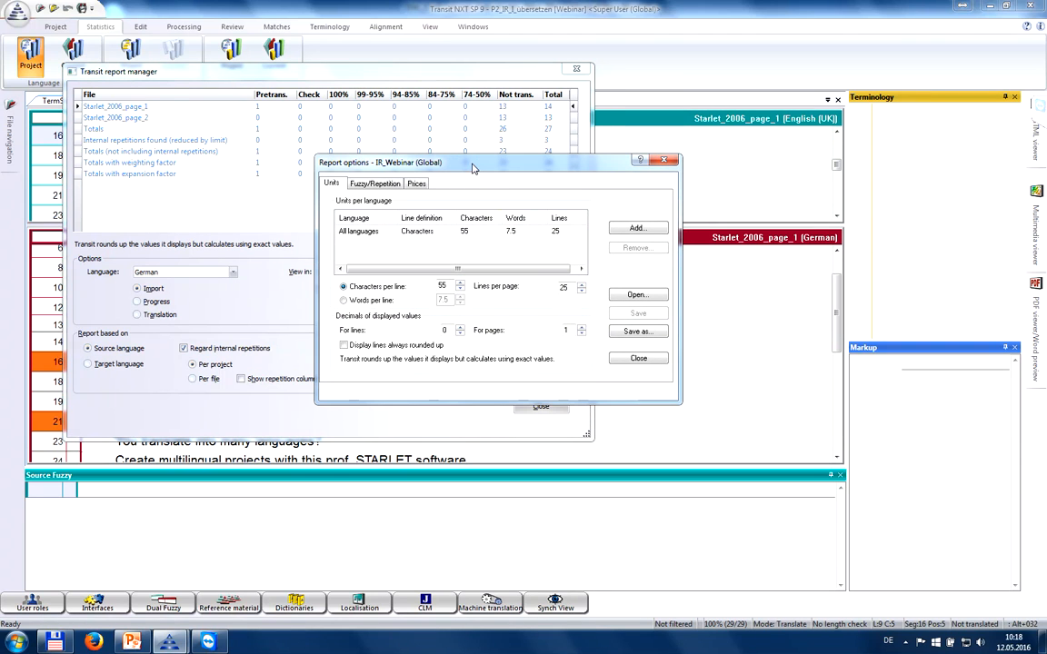
{"action": "left_click", "coordinate": [374, 184]}
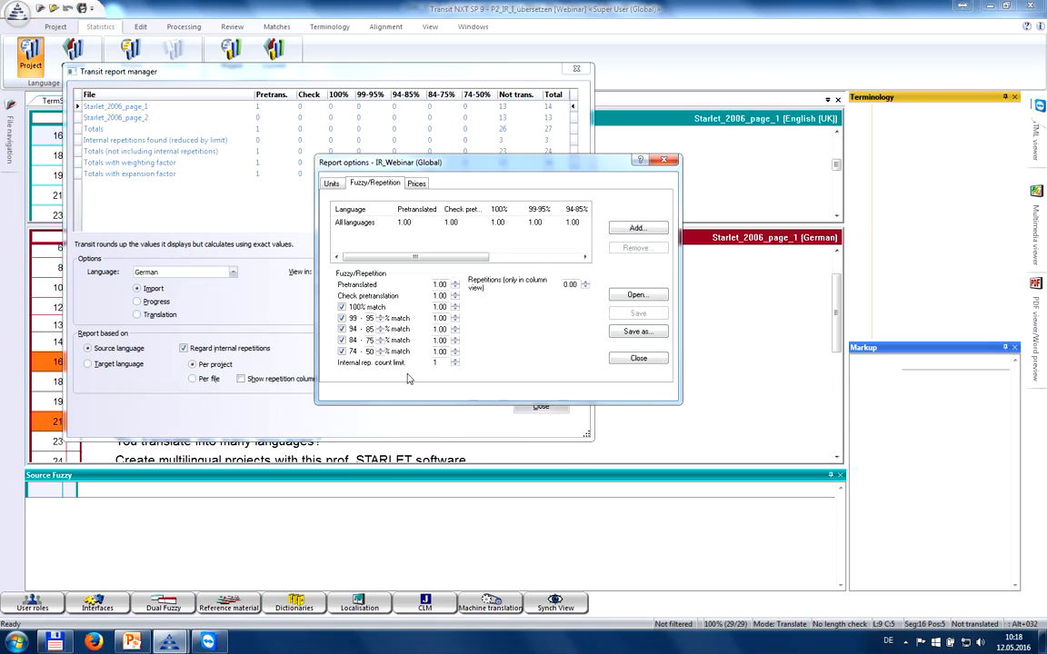
{"action": "left_click", "coordinate": [455, 361]}
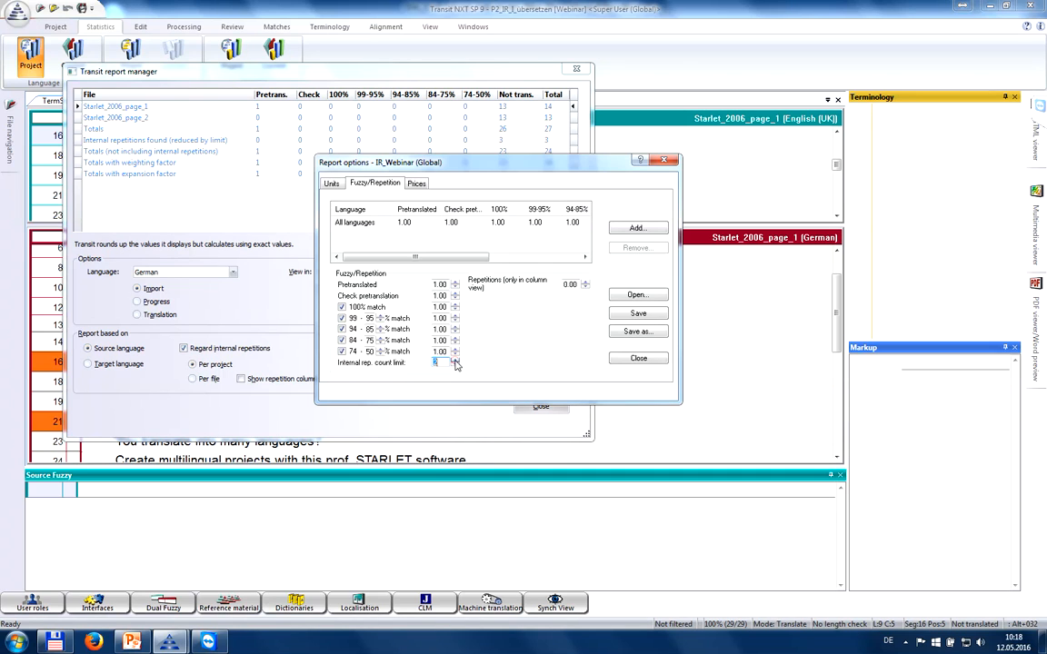
{"action": "left_click", "coordinate": [621, 315]}
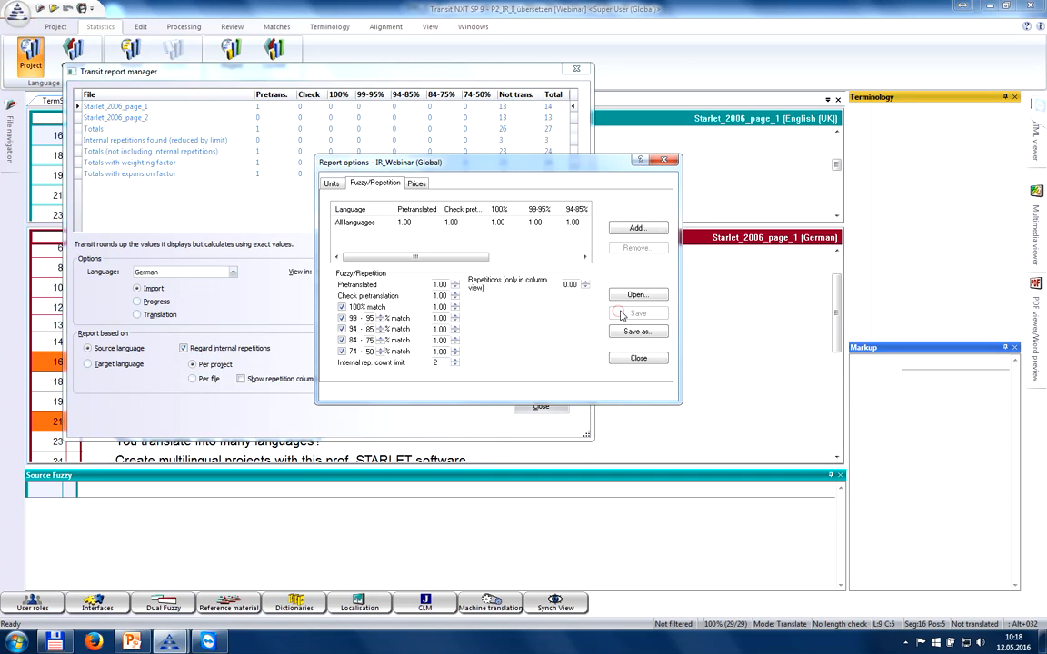
Close the report options and update the German import report with the saved IR_Webinar settings
{"action": "left_click", "coordinate": [623, 360]}
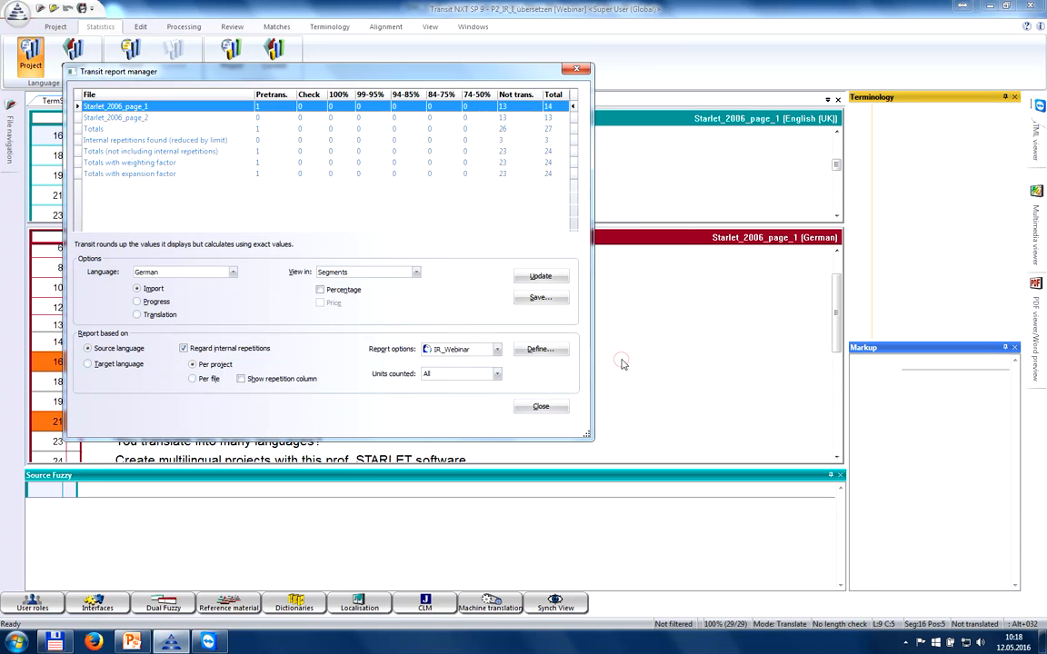
{"action": "left_click", "coordinate": [539, 278]}
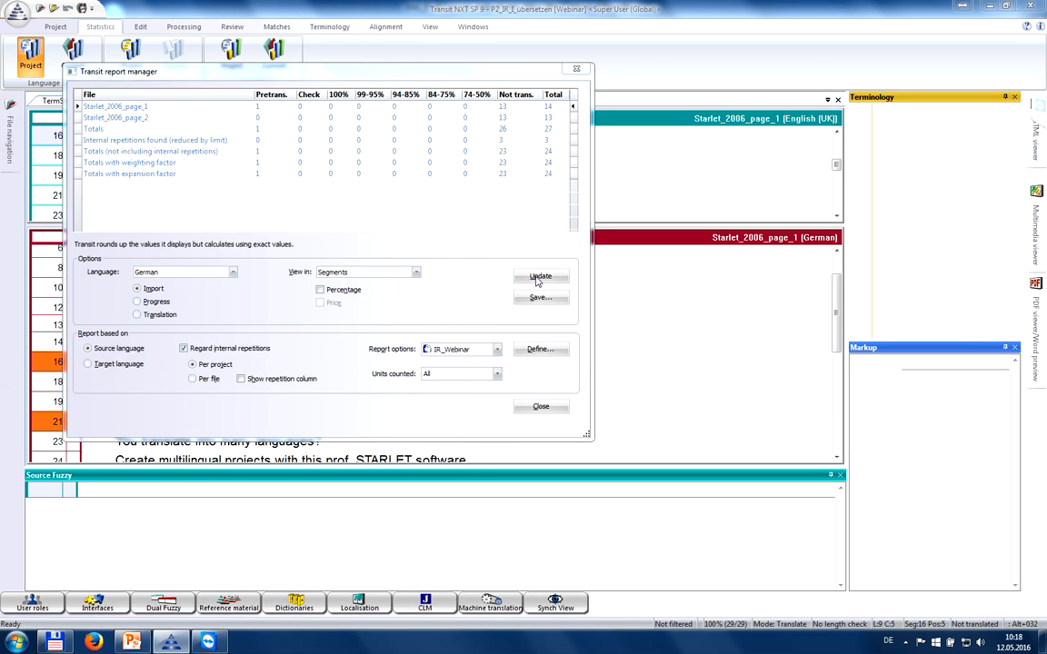
{"action": "left_click", "coordinate": [539, 277]}
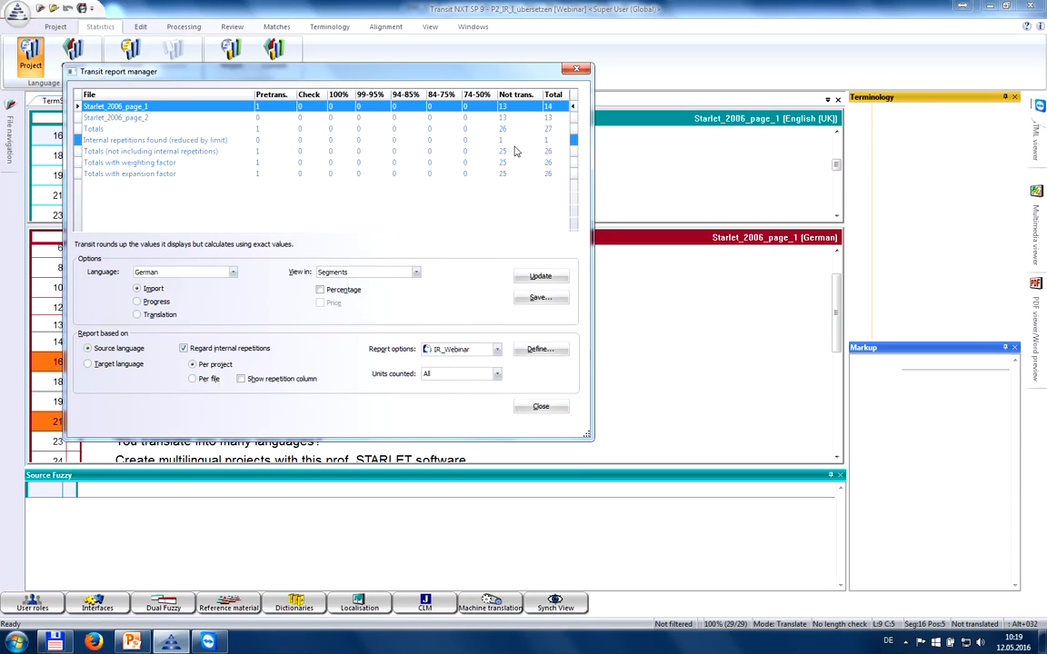
Set the internal repetition count limit to 3 in the IR_Webinar report options, save them, and update the German import report
{"action": "left_click", "coordinate": [536, 353]}
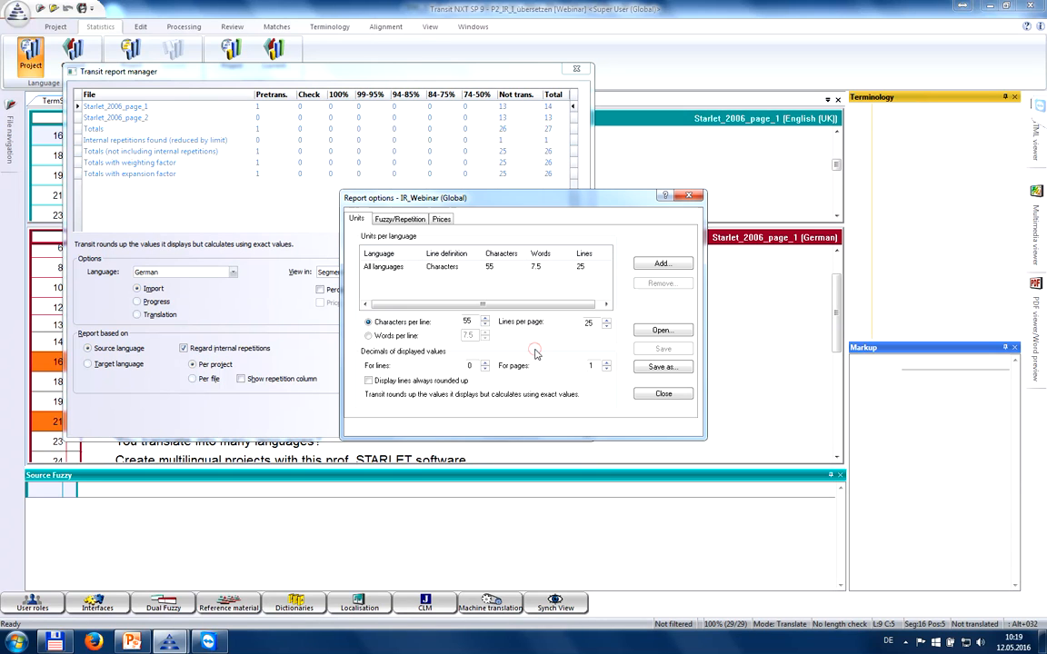
{"action": "left_click", "coordinate": [398, 219]}
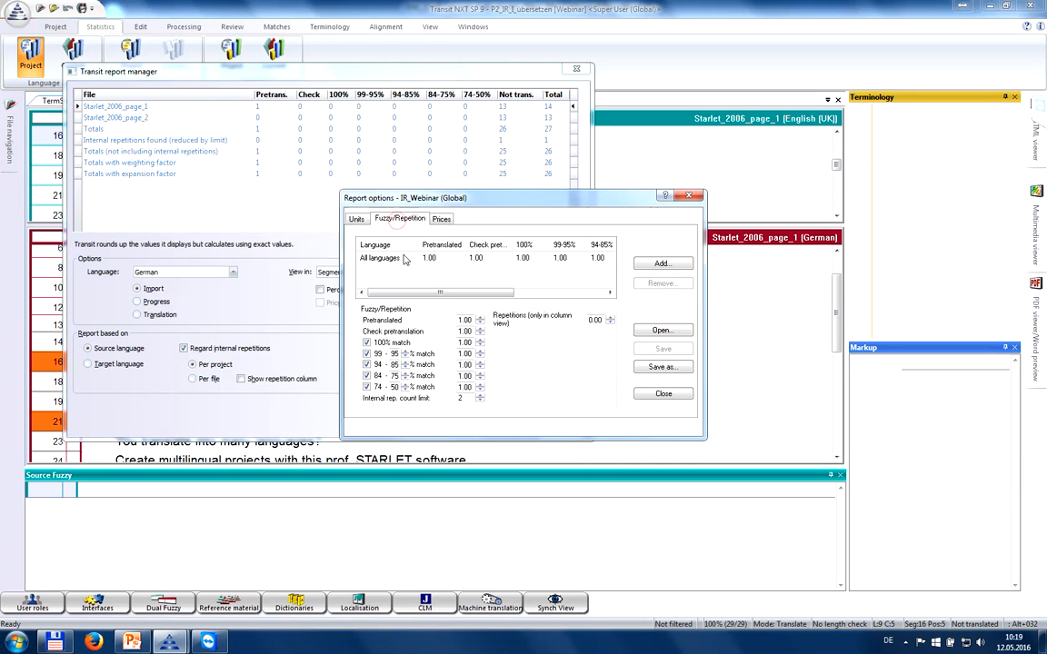
{"action": "left_click", "coordinate": [479, 399]}
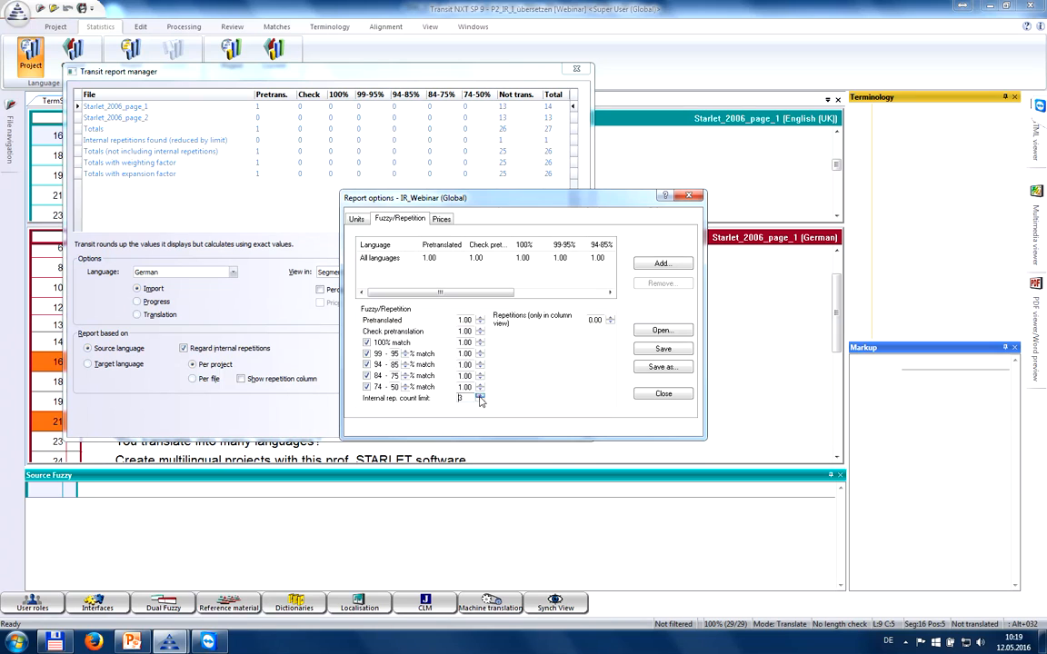
{"action": "left_click", "coordinate": [647, 351]}
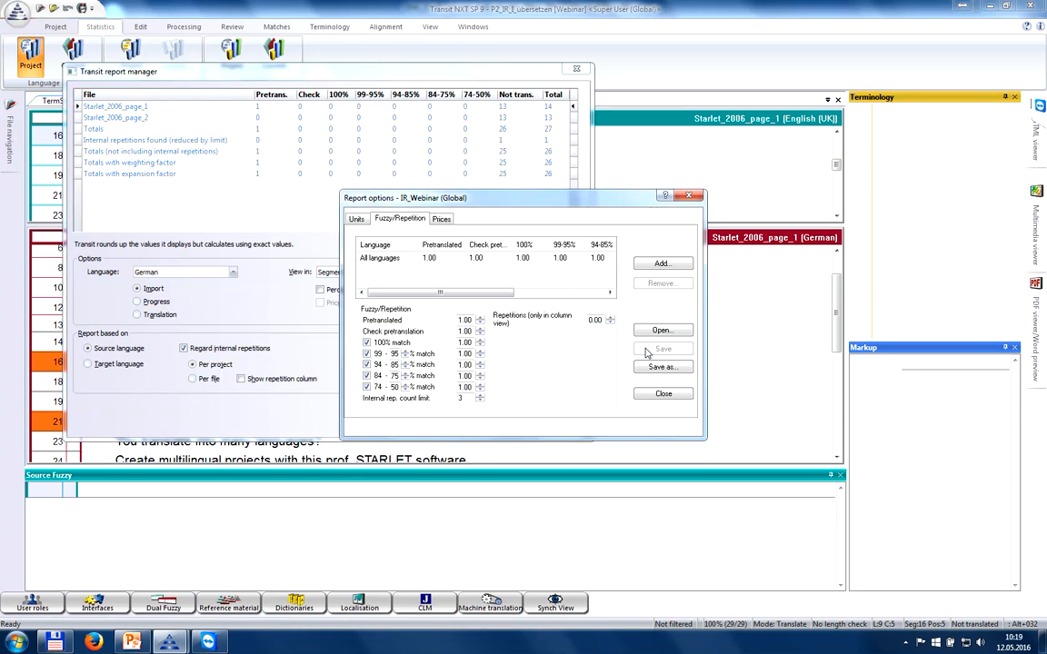
{"action": "left_click", "coordinate": [649, 394]}
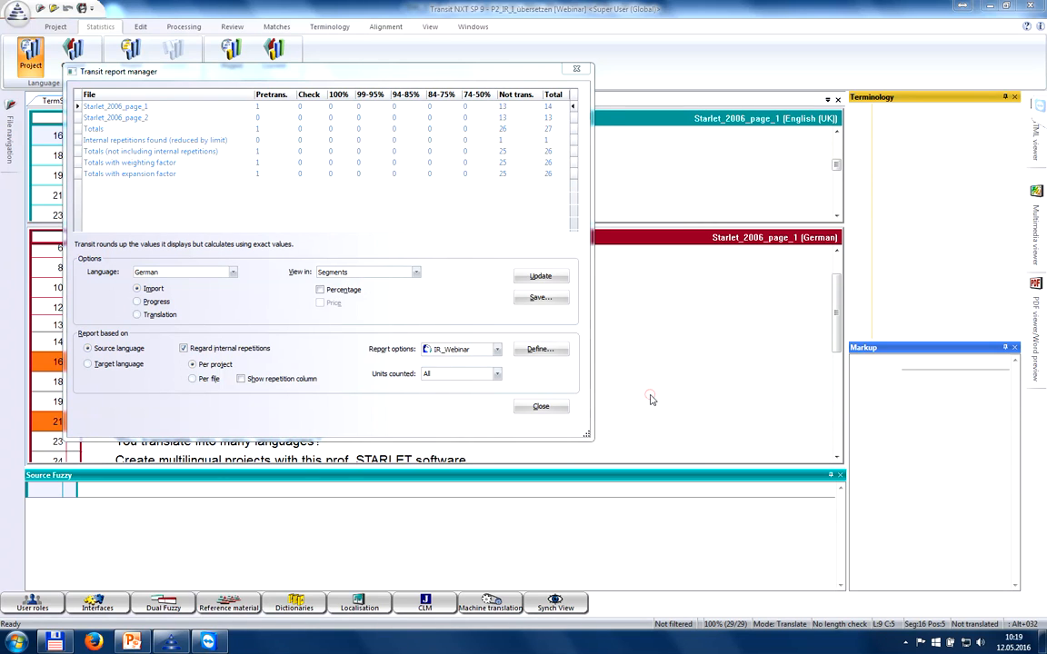
{"action": "left_click", "coordinate": [539, 276]}
{"action": "key", "text": "alt+Tab"}
{"action": "key", "text": "alt+Tab"}
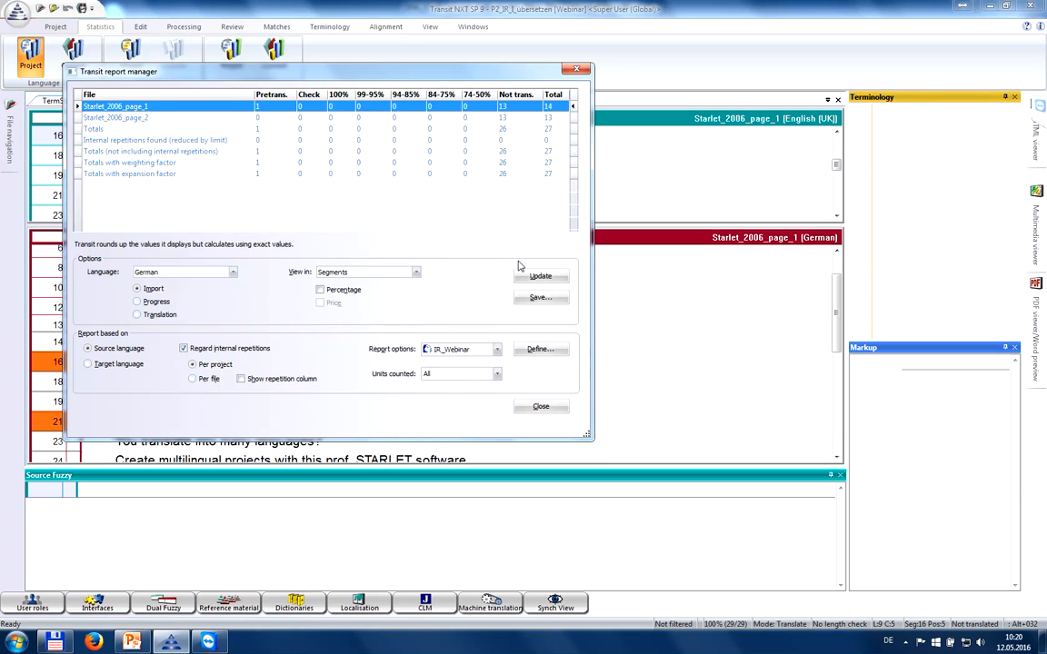
Open the fuzzy and repetition settings of the IR_Webinar report options to examine the repetition weighting factor
{"action": "left_click", "coordinate": [527, 355]}
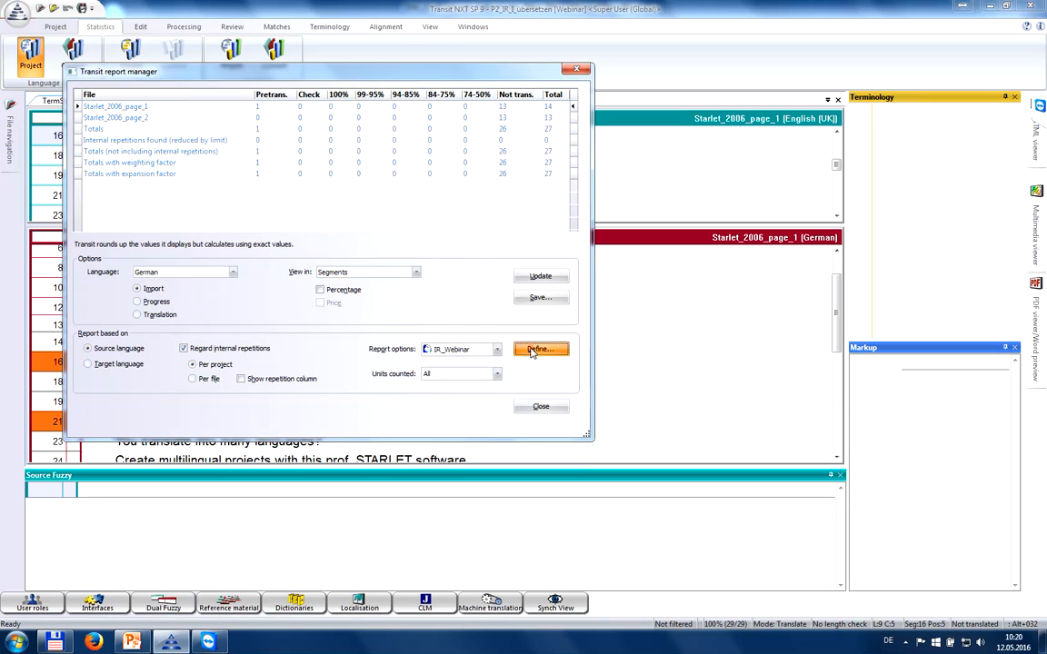
{"action": "left_click", "coordinate": [400, 219]}
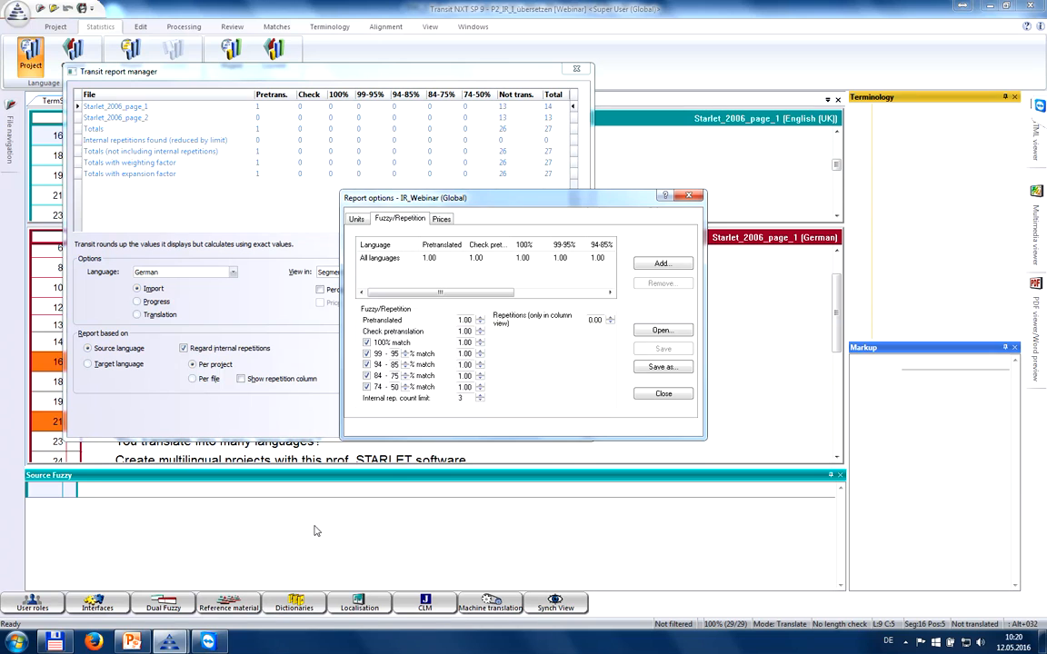
Switch to PowerPoint and present slide 10, "Analysing Internal Repetitions (5)", full screen
{"action": "left_click", "coordinate": [133, 643]}
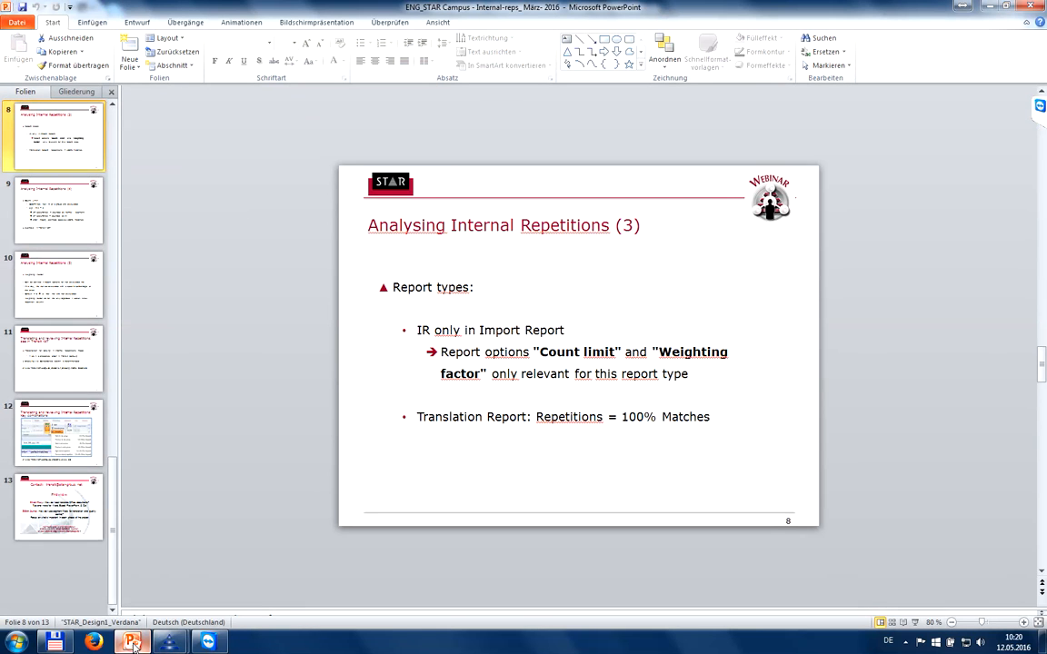
{"action": "left_click", "coordinate": [64, 292]}
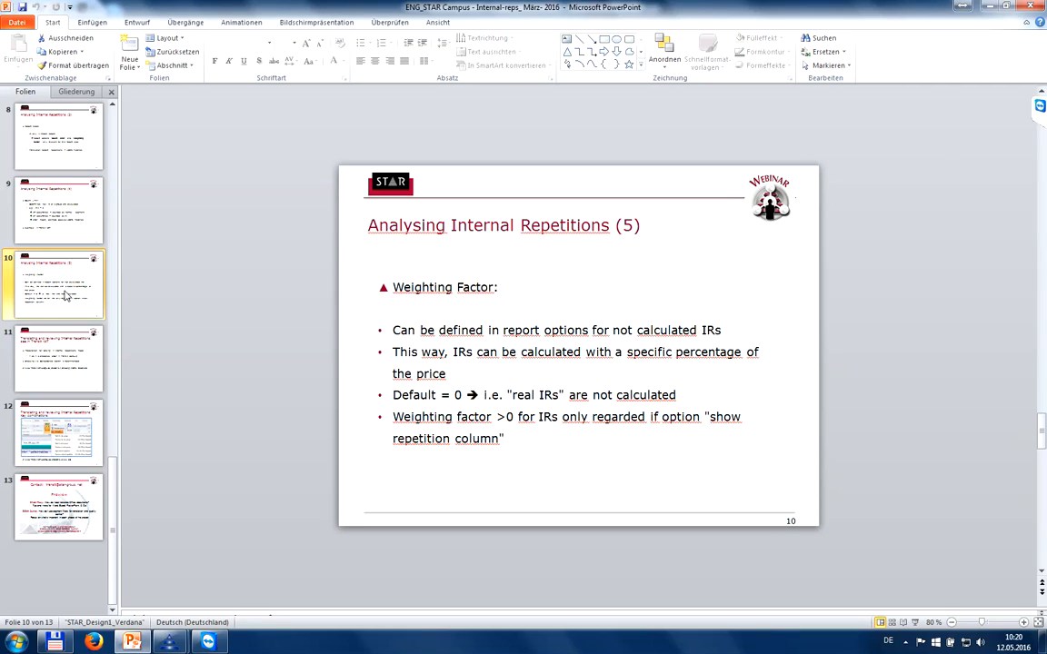
{"action": "key", "text": "shift+F5"}
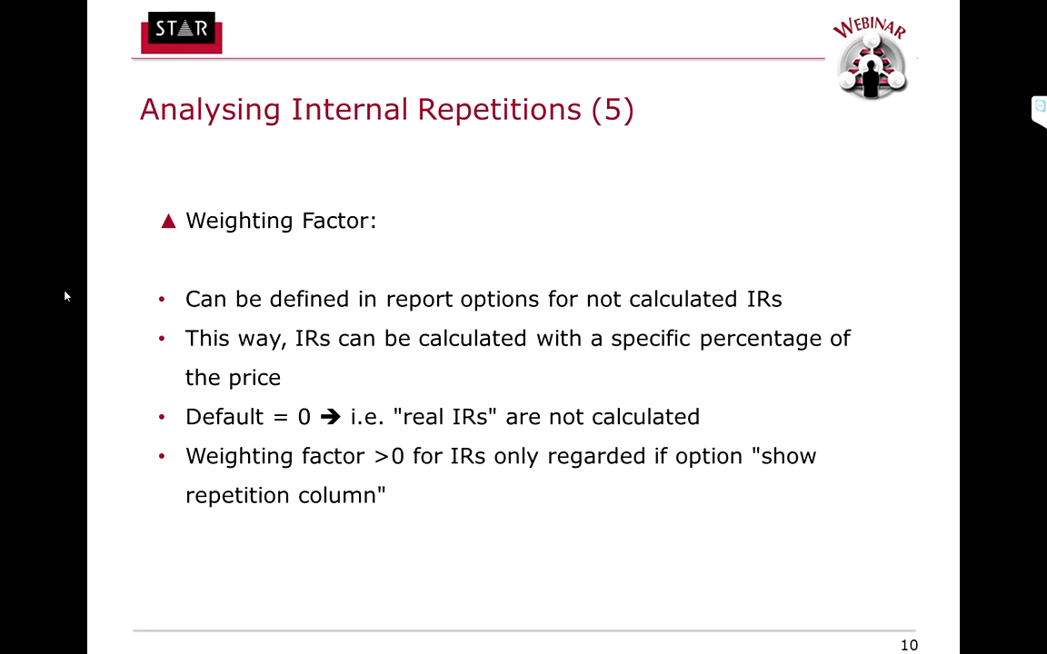
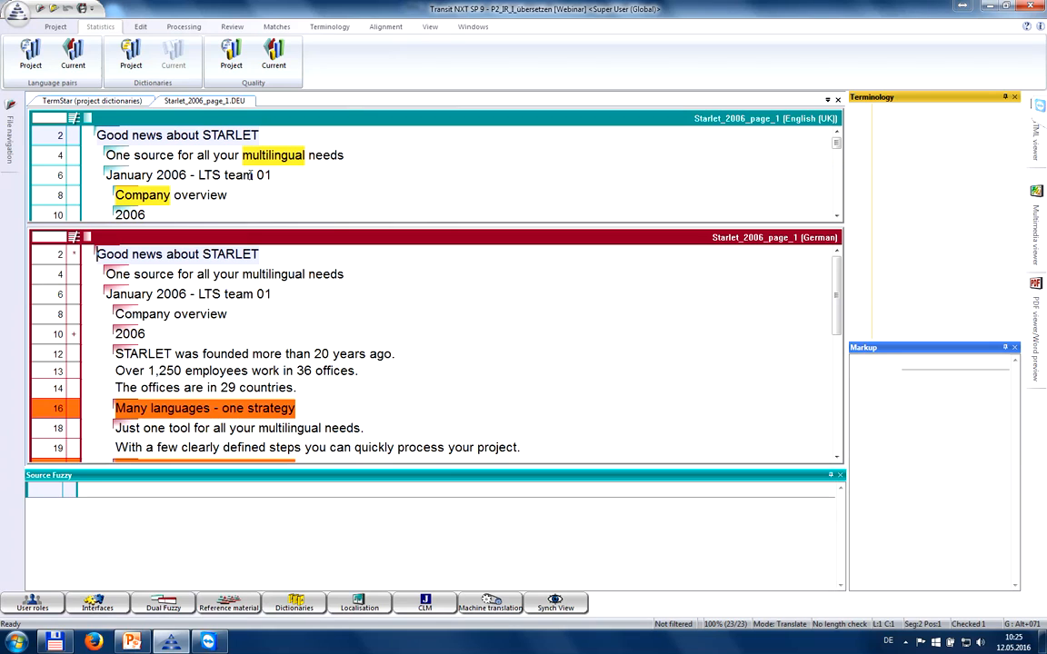
Switch on internal repetitions mode and go to the first internal repetition in the German text
{"action": "left_click", "coordinate": [186, 28]}
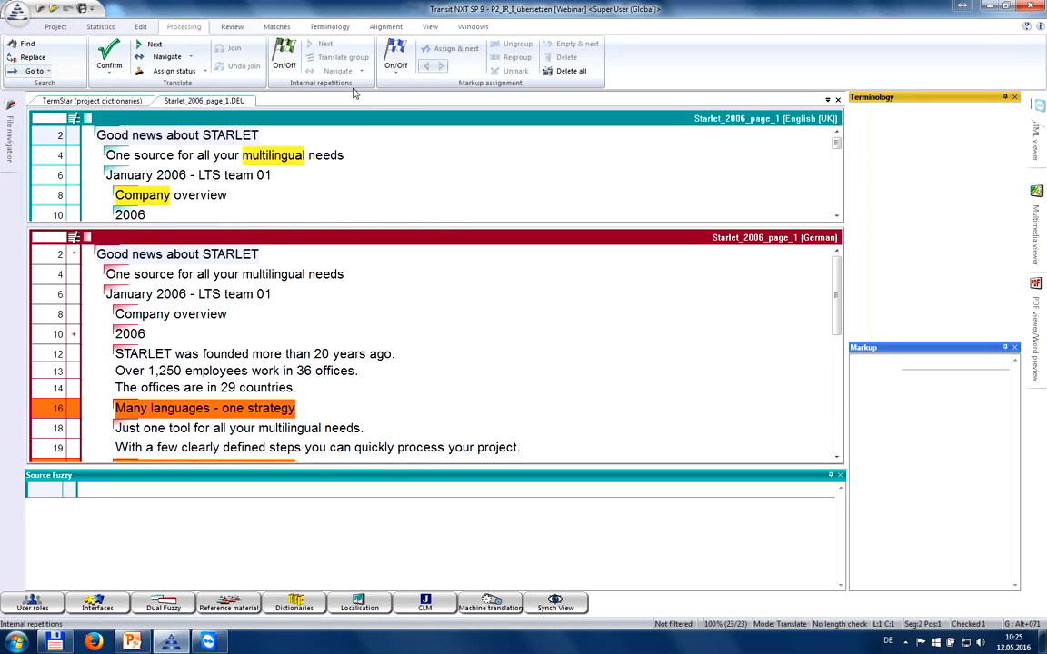
{"action": "left_click", "coordinate": [283, 57]}
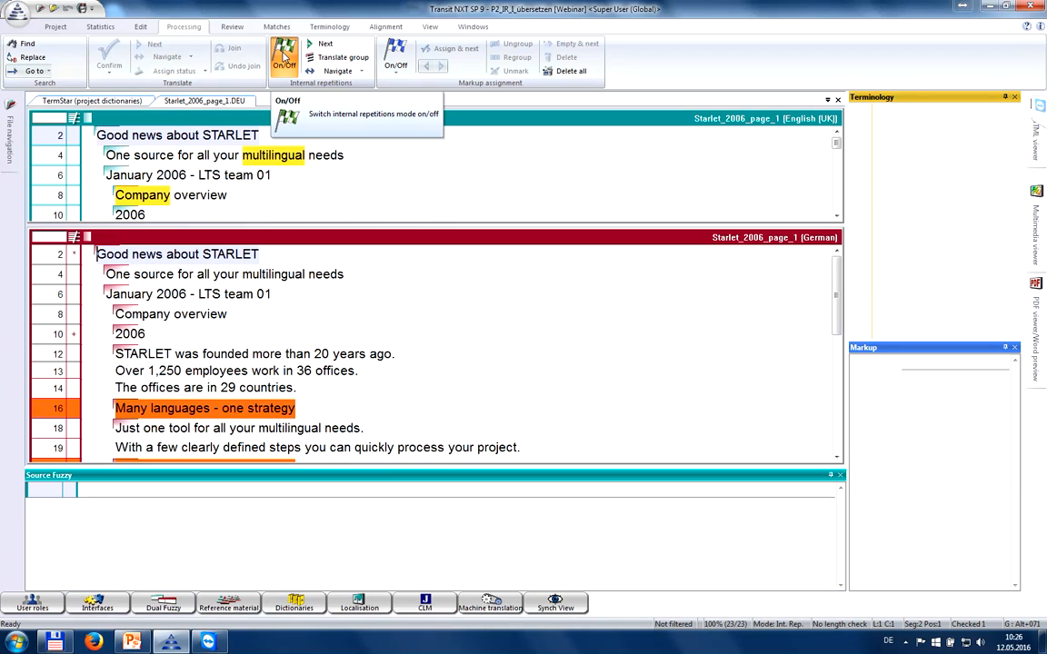
{"action": "left_click", "coordinate": [320, 48]}
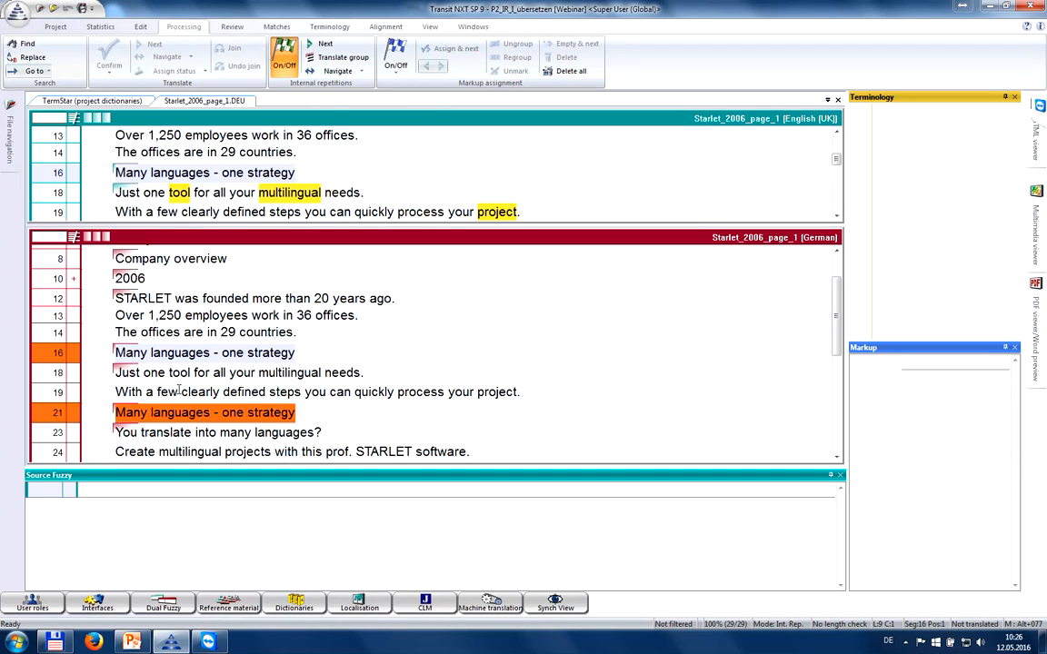
Translate segment 16 of Starlet_2006_page_1 as "Viele Sprachen - eine Strategie" and accept the translation for the whole repetition group
{"action": "key", "text": "shift+Right"}
{"action": "key", "text": "shift+Right"}
{"action": "key", "text": "shift+Right"}
{"action": "key", "text": "shift+Right"}
{"action": "key", "text": "shift+Right"}
{"action": "key", "text": "shift+Right"}
{"action": "key", "text": "shift+Right"}
{"action": "key", "text": "shift+Right"}
{"action": "key", "text": "shift+Right"}
{"action": "key", "text": "shift+Right"}
{"action": "key", "text": "shift+Right"}
{"action": "key", "text": "shift+Right"}
{"action": "key", "text": "shift+Right"}
{"action": "key", "text": "shift+Right"}
{"action": "key", "text": "shift+Right"}
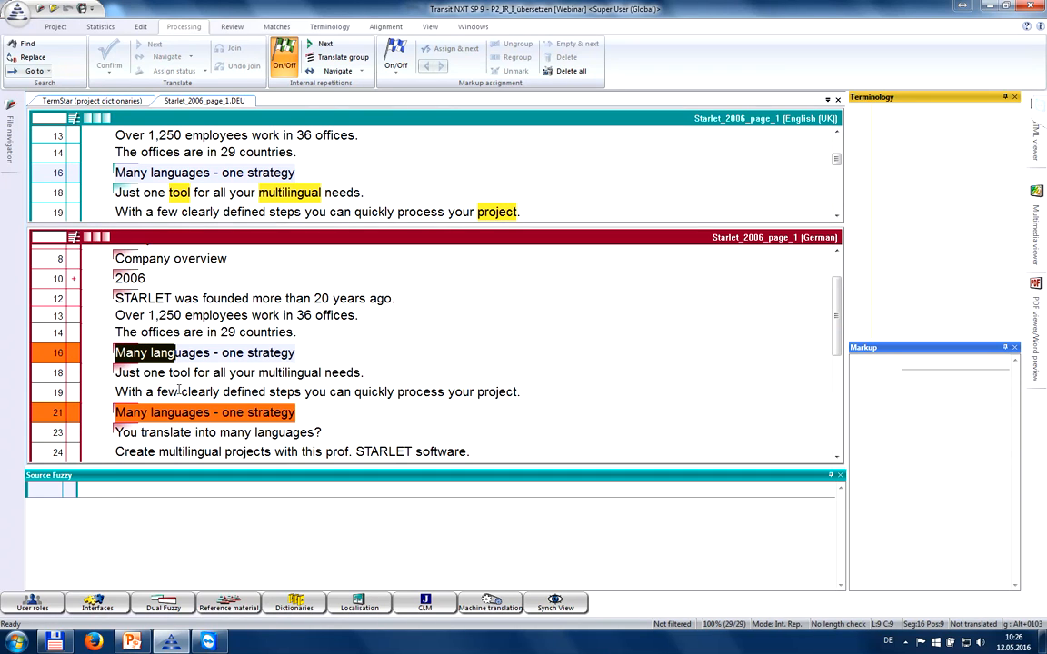
{"action": "key", "text": "shift+Right"}
{"action": "key", "text": "shift+Right"}
{"action": "key", "text": "shift+Right"}
{"action": "key", "text": "shift+Right"}
{"action": "key", "text": "shift+Right"}
{"action": "key", "text": "shift+Right"}
{"action": "key", "text": "shift+Right"}
{"action": "key", "text": "shift+Right"}
{"action": "key", "text": "shift+Right"}
{"action": "key", "text": "shift+Right"}
{"action": "key", "text": "shift+Right"}
{"action": "key", "text": "shift+Right"}
{"action": "key", "text": "shift+Right"}
{"action": "key", "text": "shift+Right"}
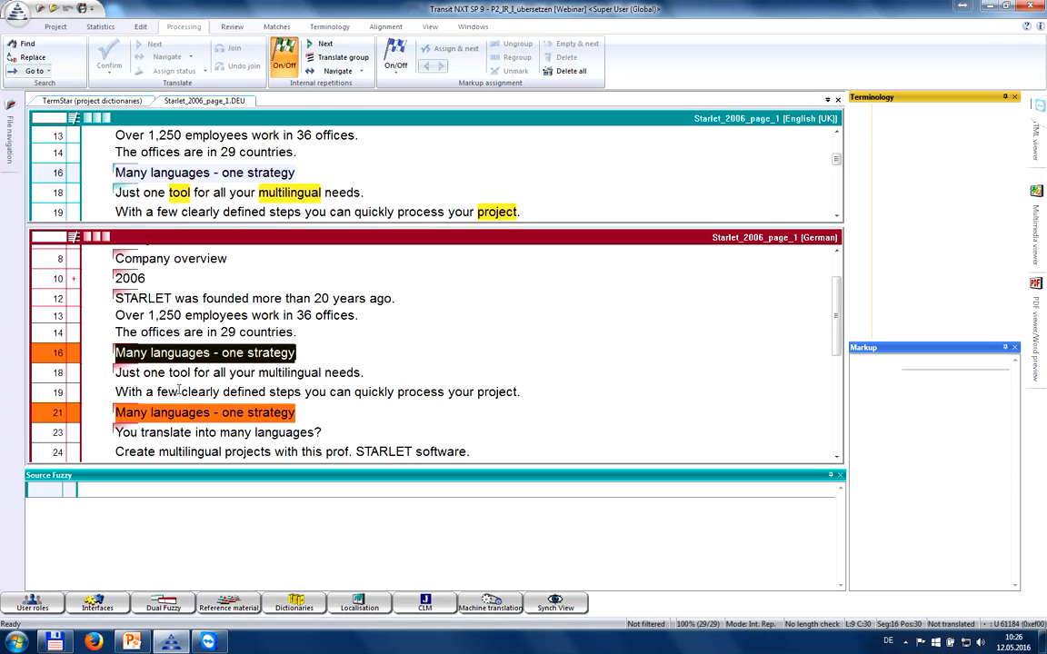
{"action": "type", "text": "Vie"}
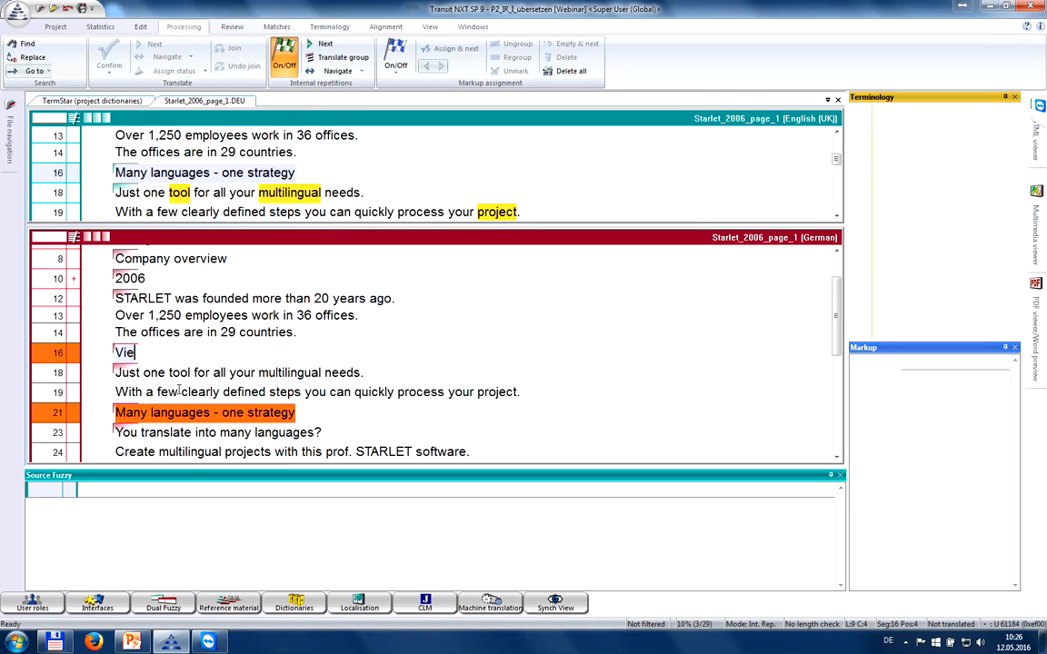
{"action": "type", "text": "le Sprache"}
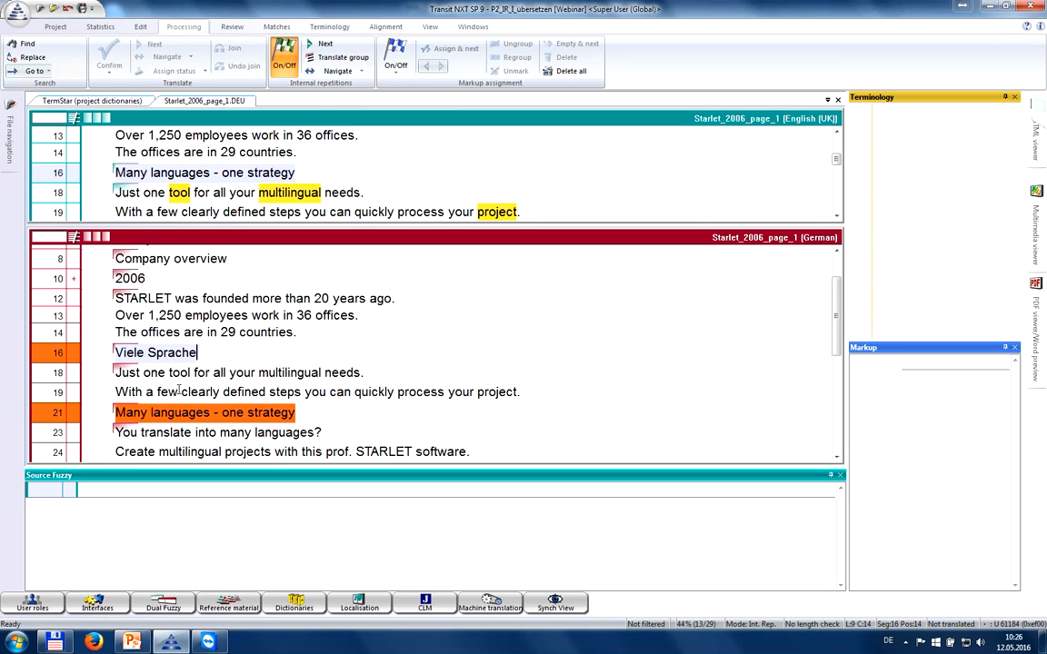
{"action": "type", "text": "n - ei"}
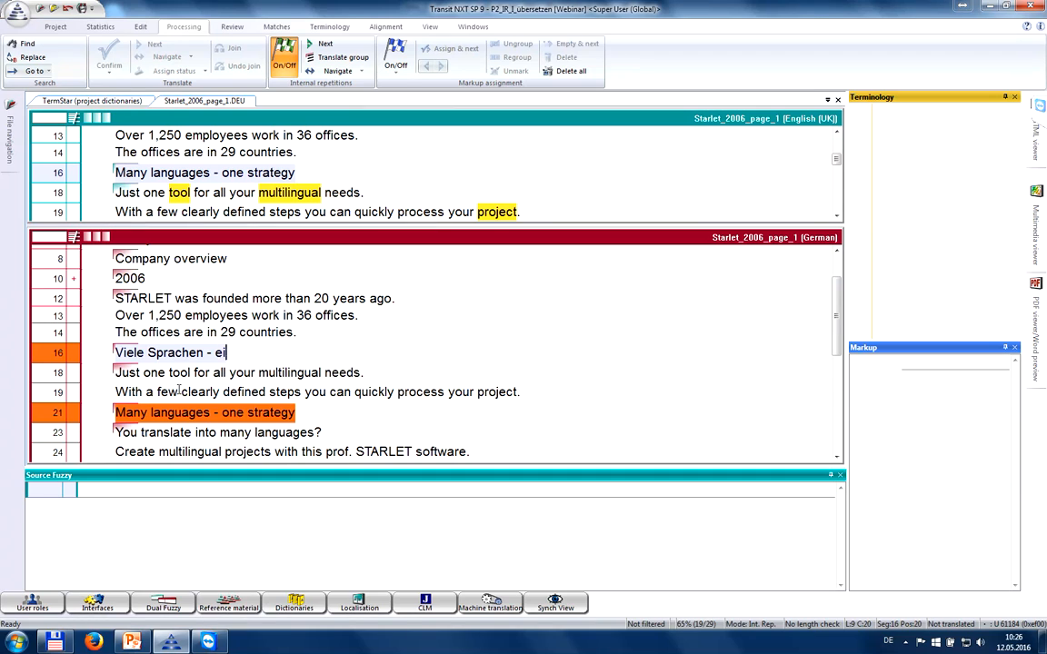
{"action": "type", "text": "ne Stra"}
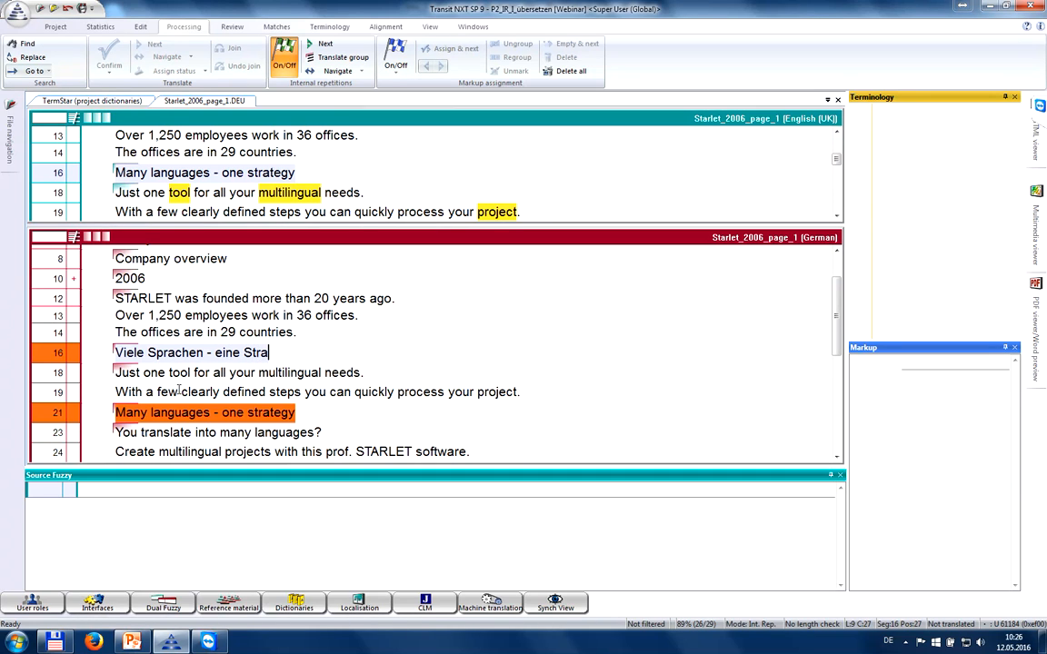
{"action": "type", "text": "tegie"}
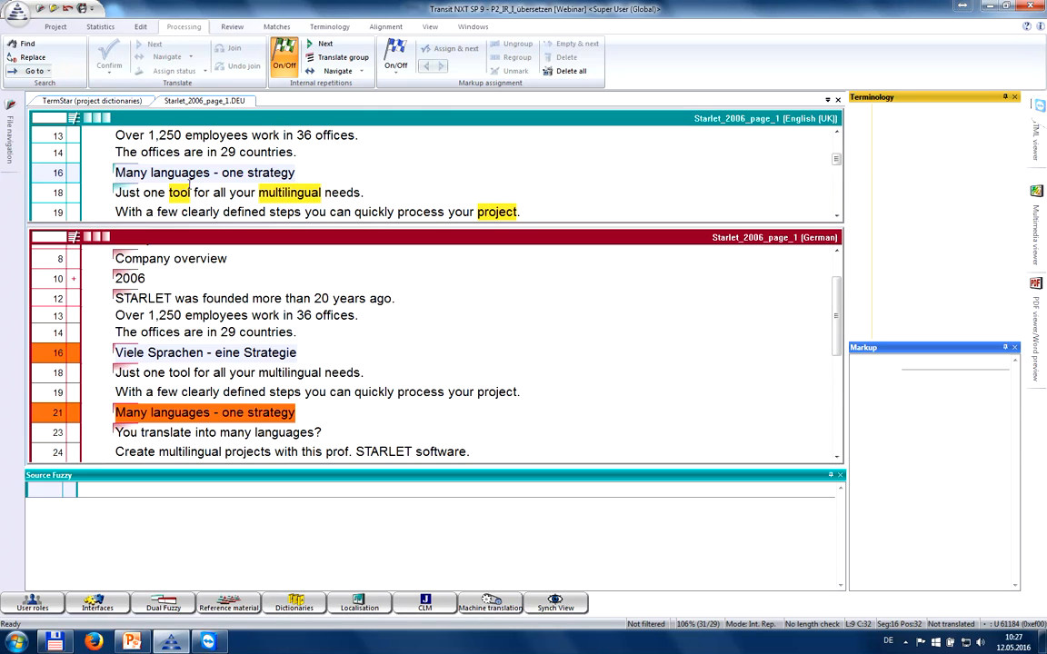
{"action": "left_click", "coordinate": [336, 60]}
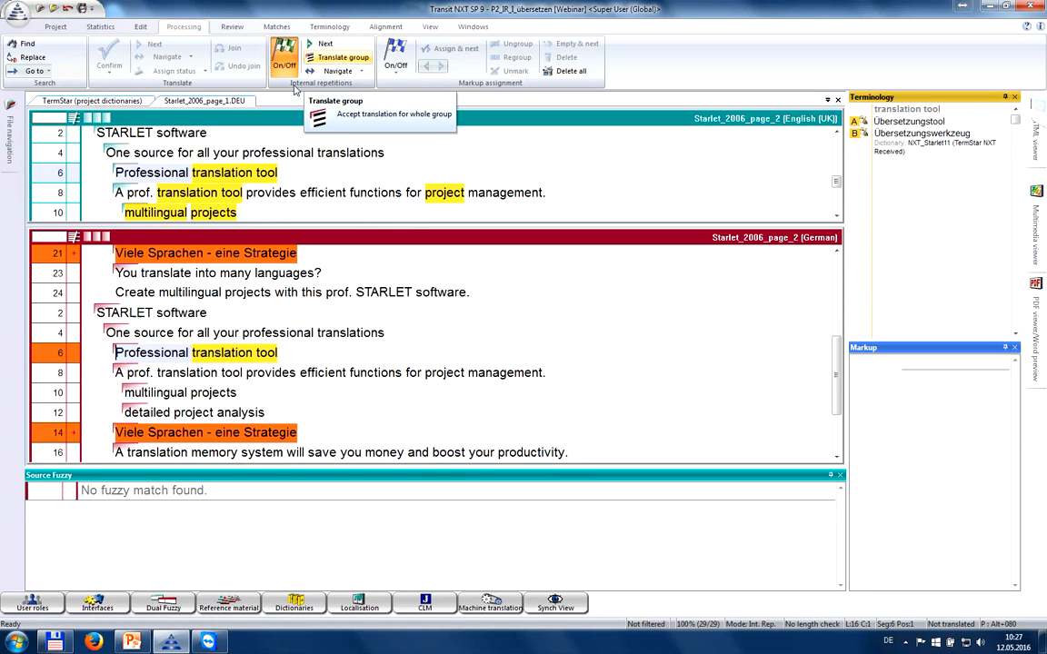
Translate segment 6 of Starlet_2006_page_2 as "Professioneles Übersetzungstool", inserting the suggested dictionary term, and accept it for the whole repetition group
{"action": "left_click", "coordinate": [190, 353]}
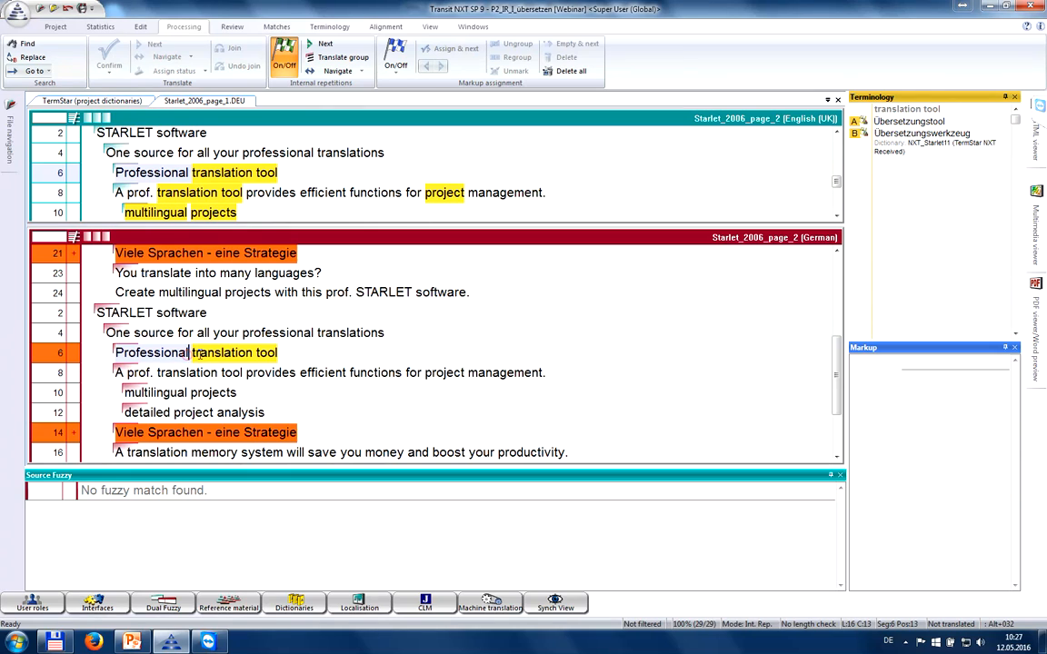
{"action": "key", "text": "BackSpace"}
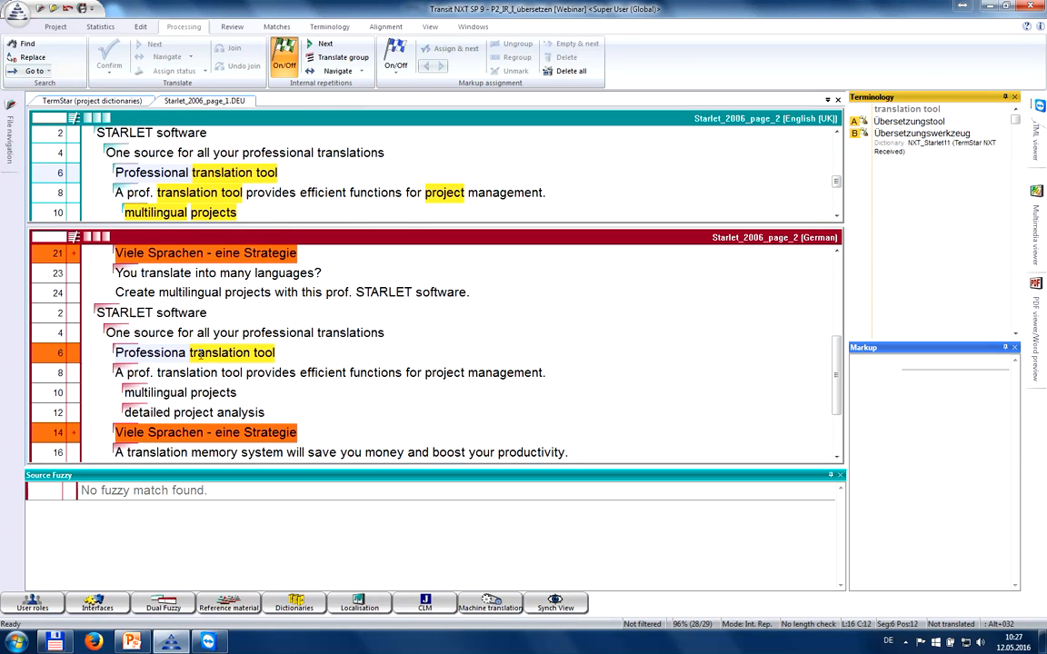
{"action": "key", "text": "BackSpace"}
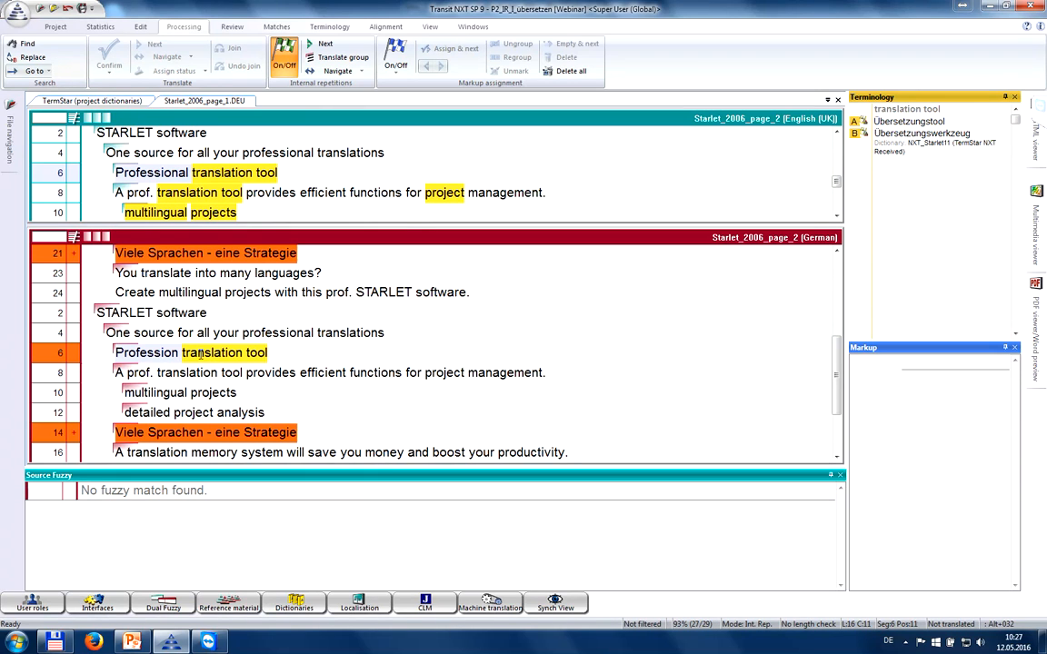
{"action": "type", "text": "ell"}
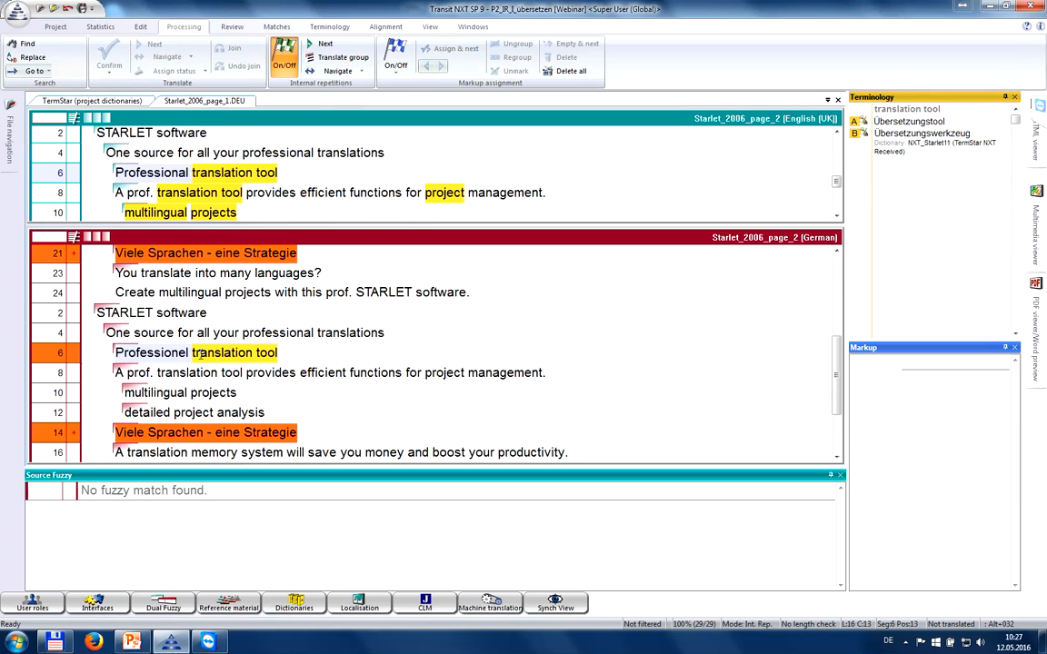
{"action": "type", "text": "es"}
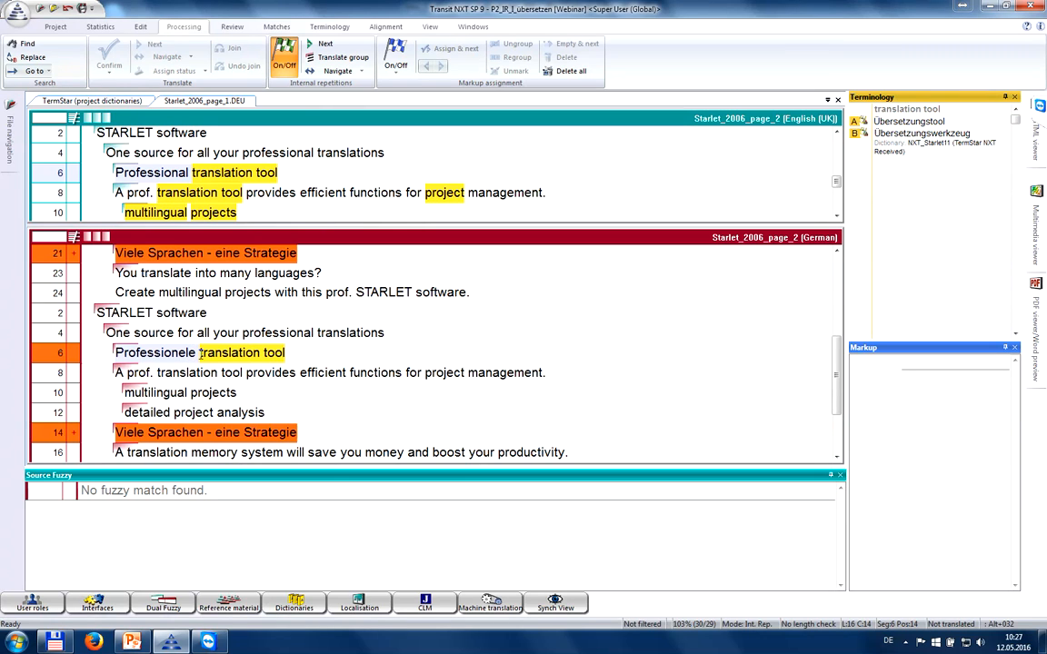
{"action": "key", "text": "Right"}
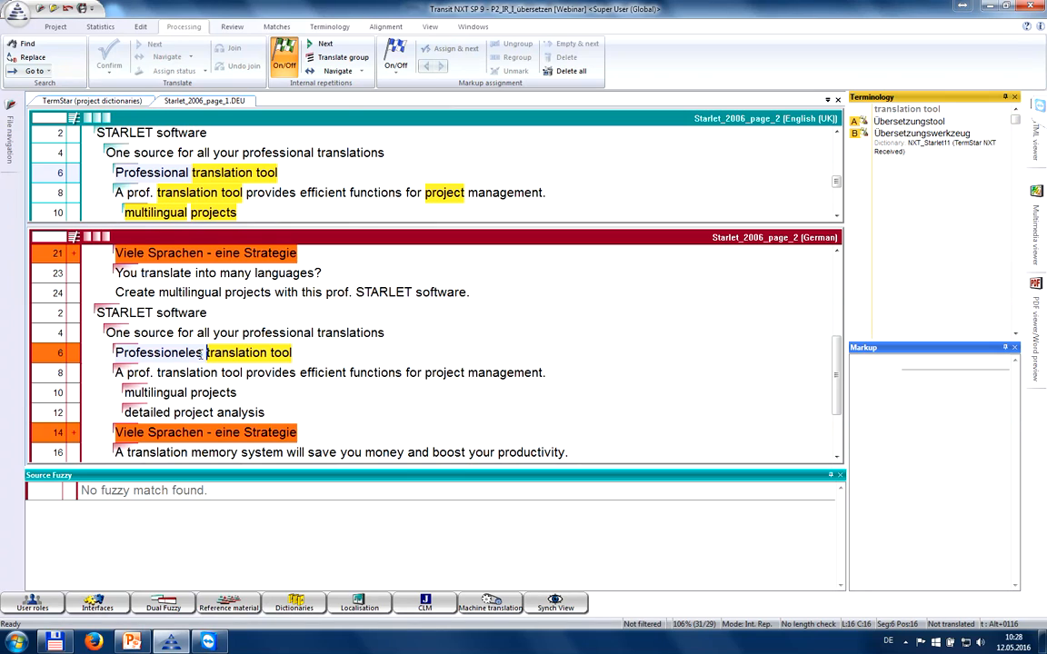
{"action": "key", "text": "alt+a"}
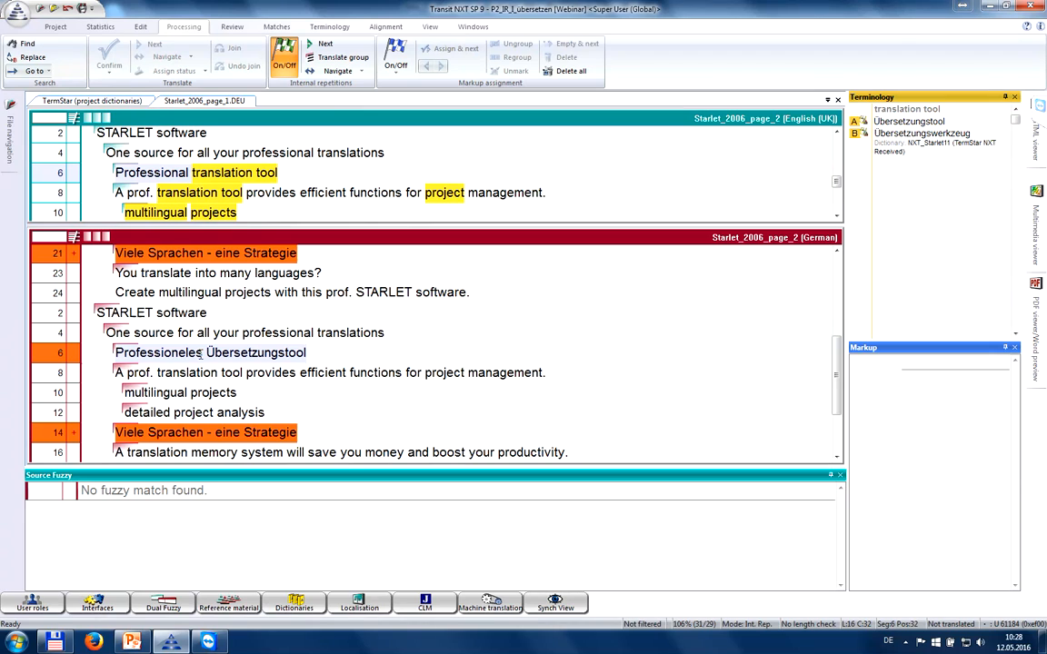
{"action": "left_click", "coordinate": [335, 60]}
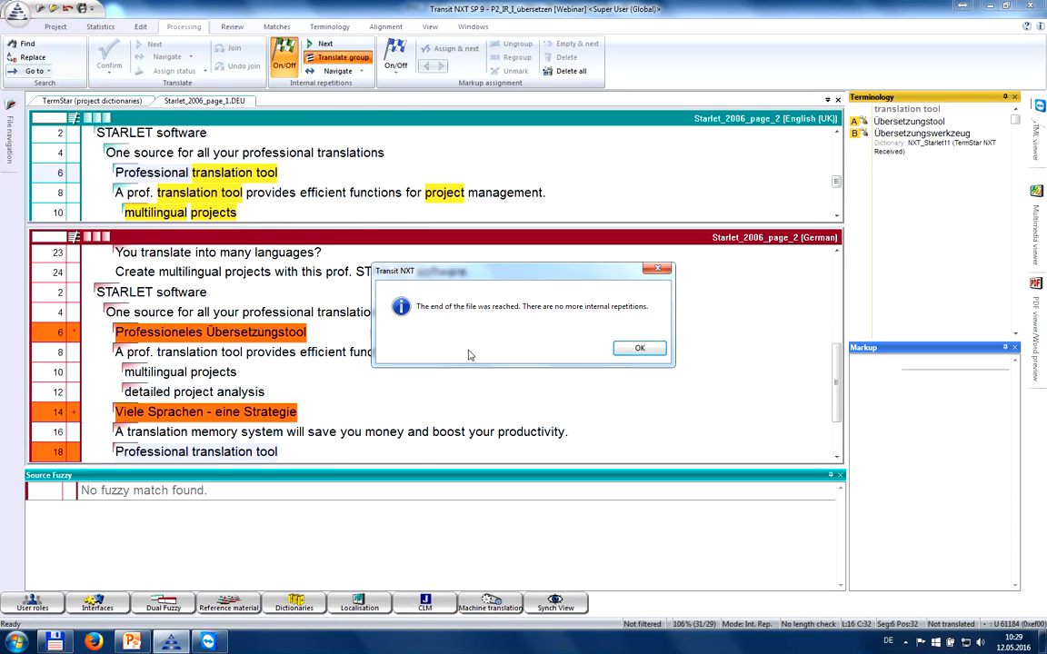
{"action": "left_click", "coordinate": [635, 350]}
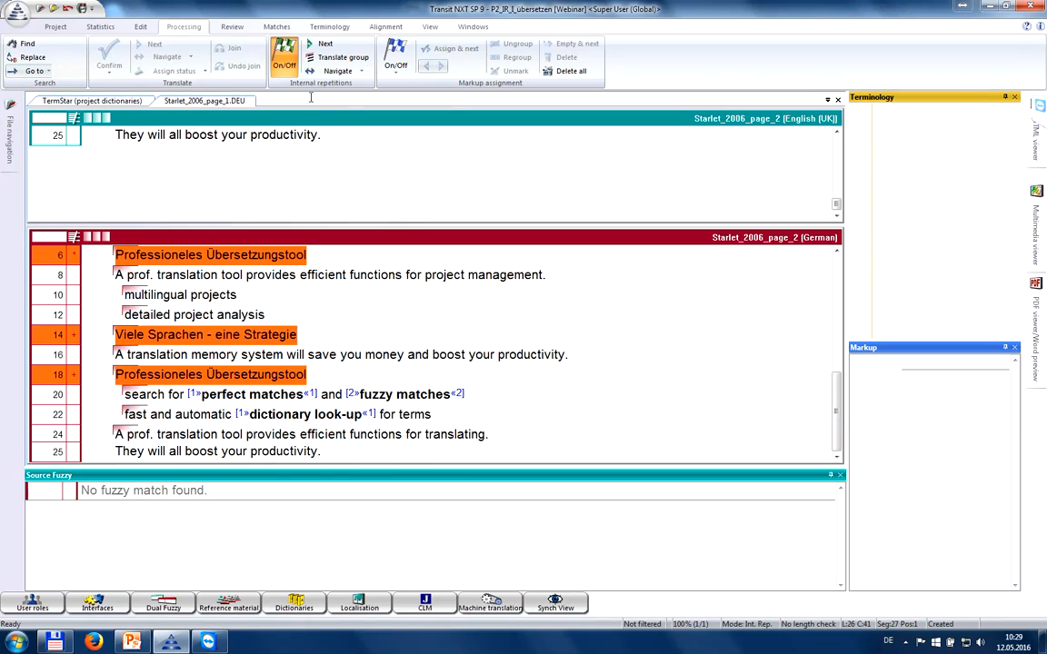
Switch off internal repetitions translation mode, return to the start of the German text, and switch on internal repetitions review for Spellcheck
{"action": "left_click", "coordinate": [287, 56]}
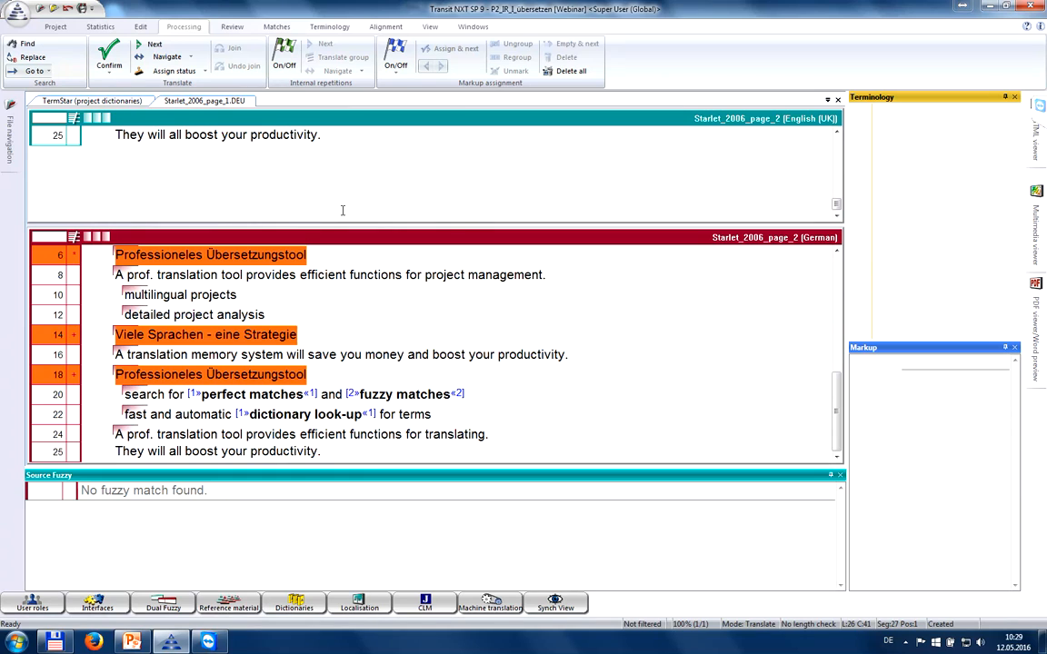
{"action": "key", "text": "ctrl+Home"}
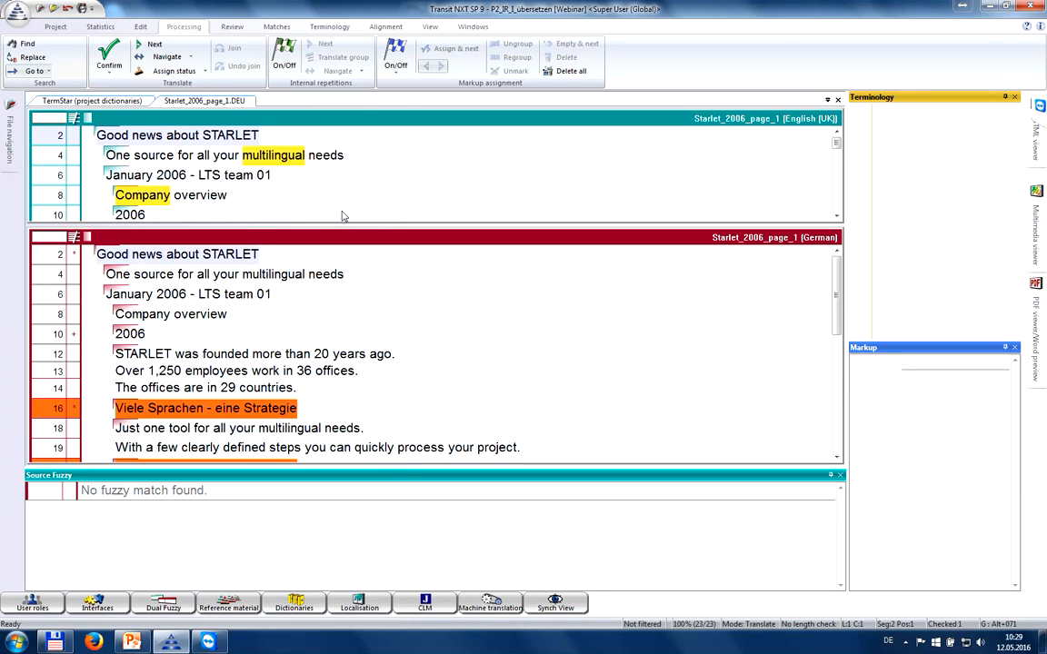
{"action": "left_click", "coordinate": [232, 28]}
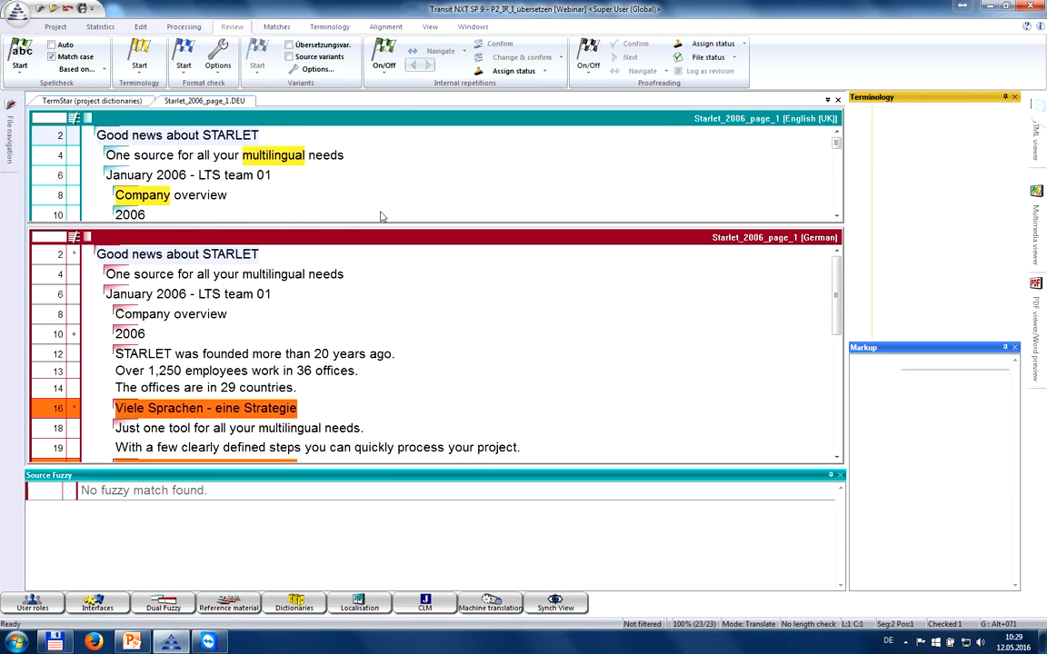
{"action": "left_click", "coordinate": [382, 73]}
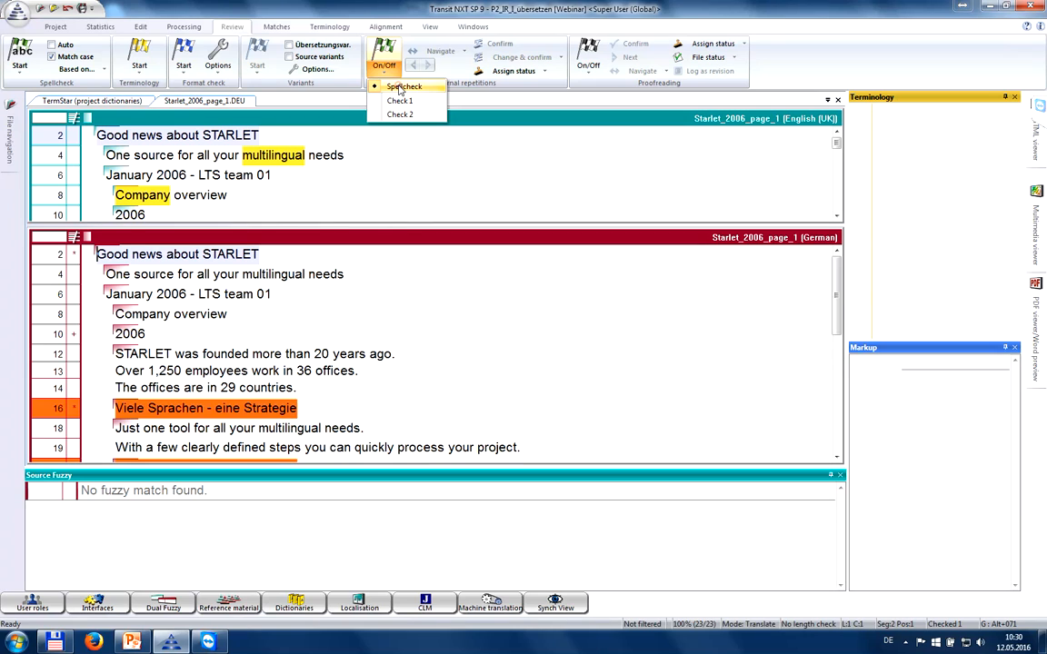
{"action": "left_click", "coordinate": [384, 50]}
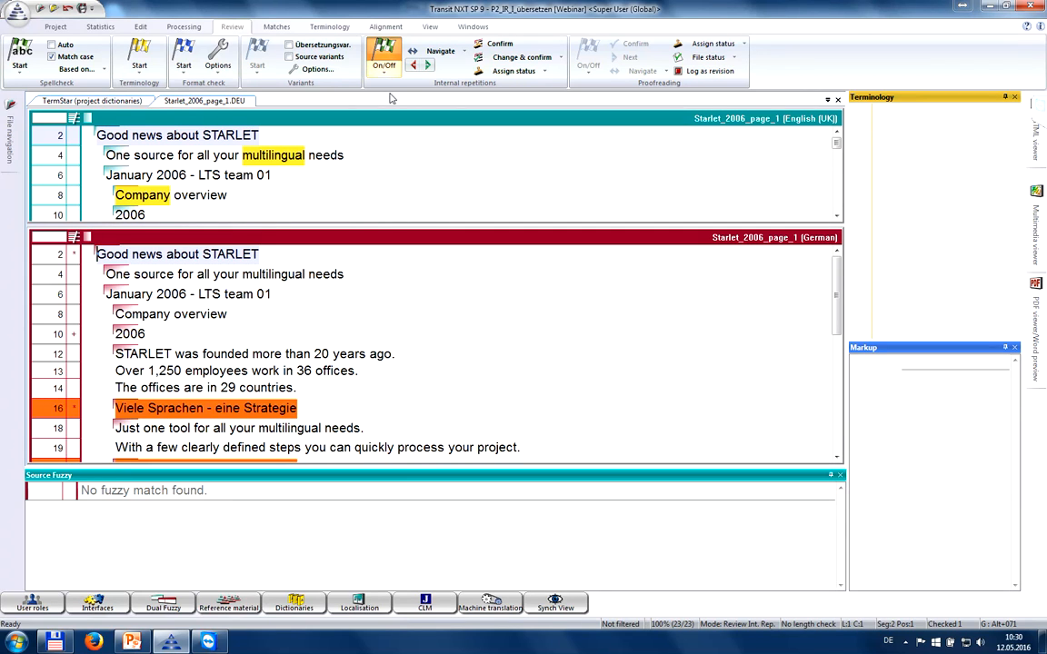
Go to the first internal repetition, "Viele Sprachen - eine Strategie", and confirm its repetition group
{"action": "left_click", "coordinate": [427, 67]}
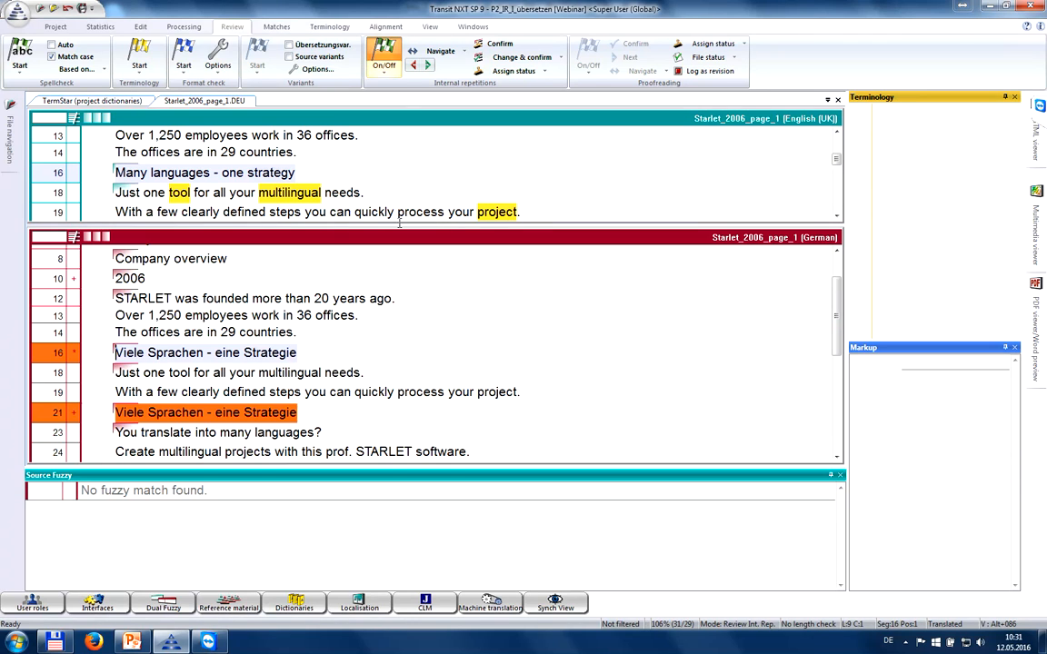
{"action": "left_click", "coordinate": [495, 45]}
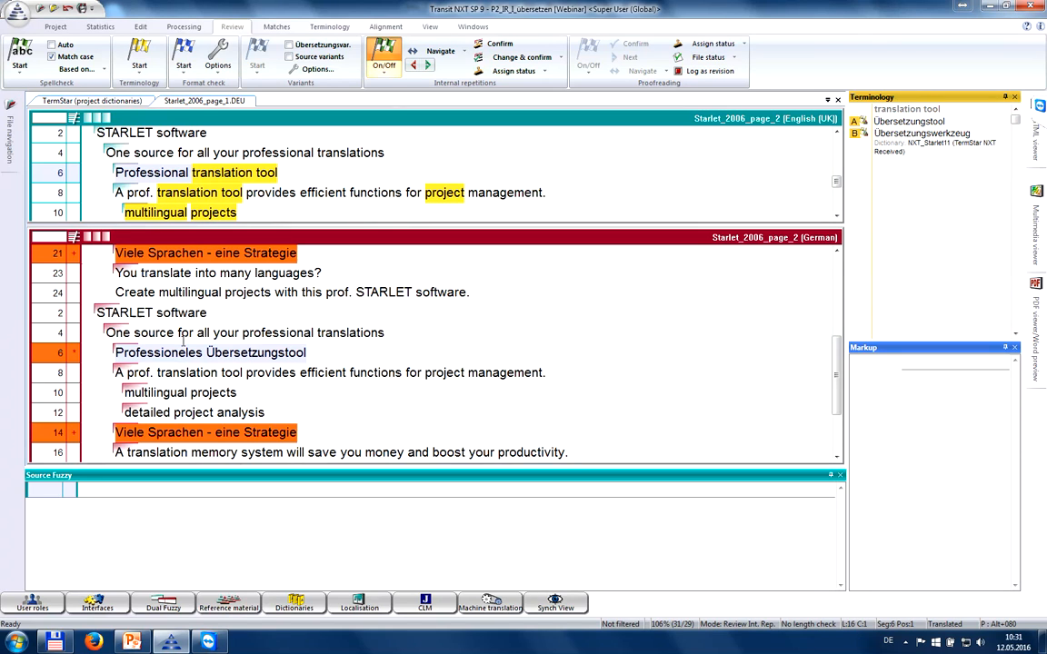
Correct segment 6 of Starlet_2006_page_2 to "Professionelles Übersetzungstool" and confirm the change for the whole repetition group
{"action": "left_click", "coordinate": [188, 352]}
{"action": "type", "text": "l"}
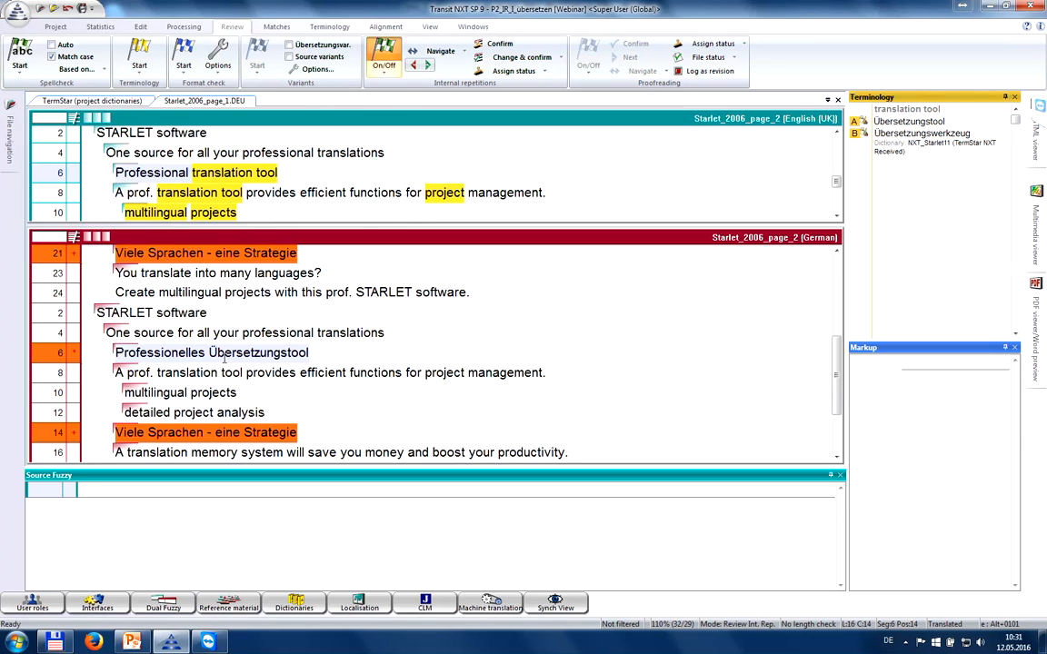
{"action": "left_click", "coordinate": [502, 59]}
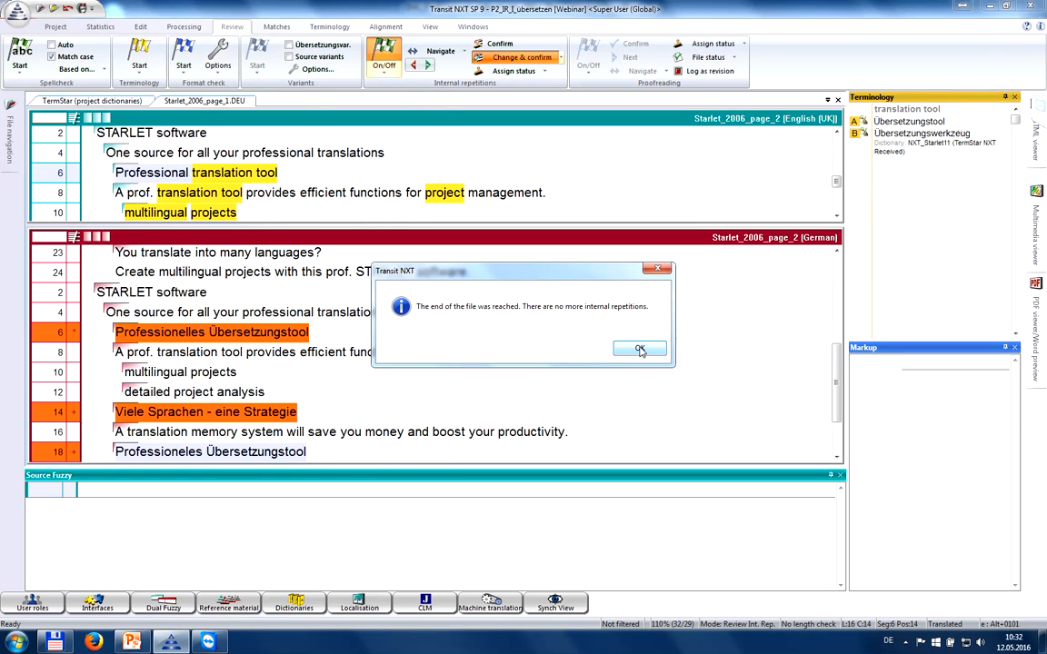
{"action": "left_click", "coordinate": [640, 350]}
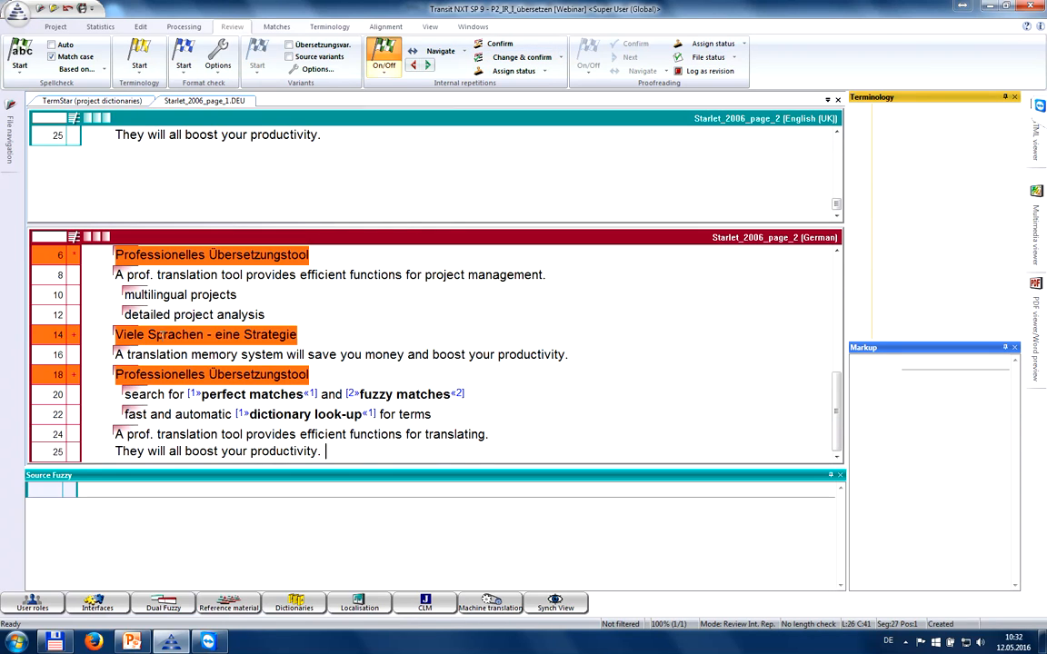
{"action": "left_click", "coordinate": [149, 335]}
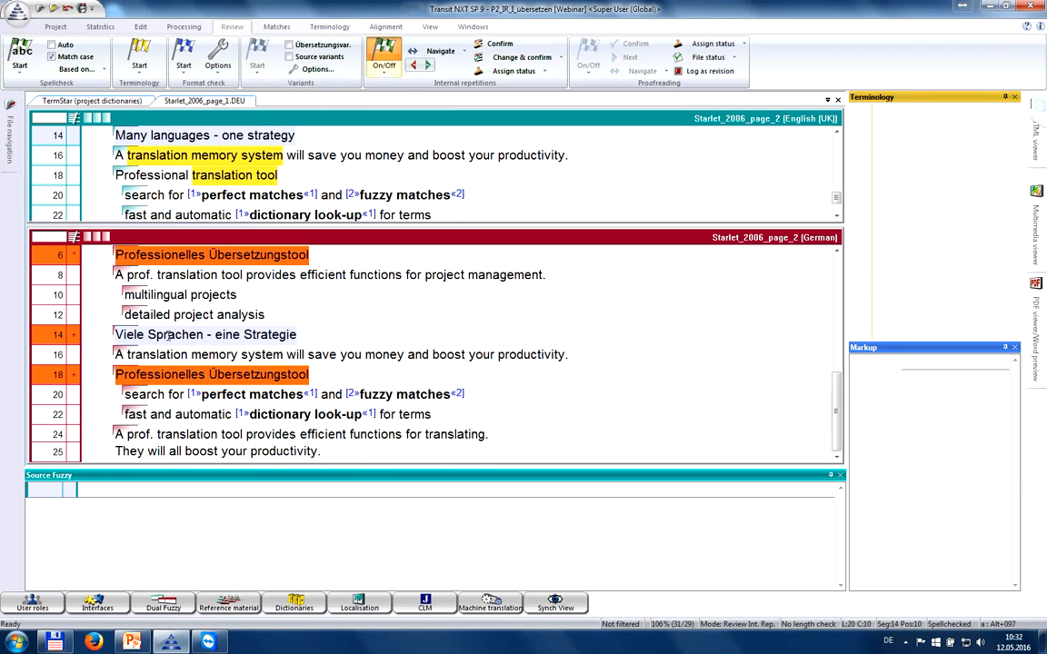
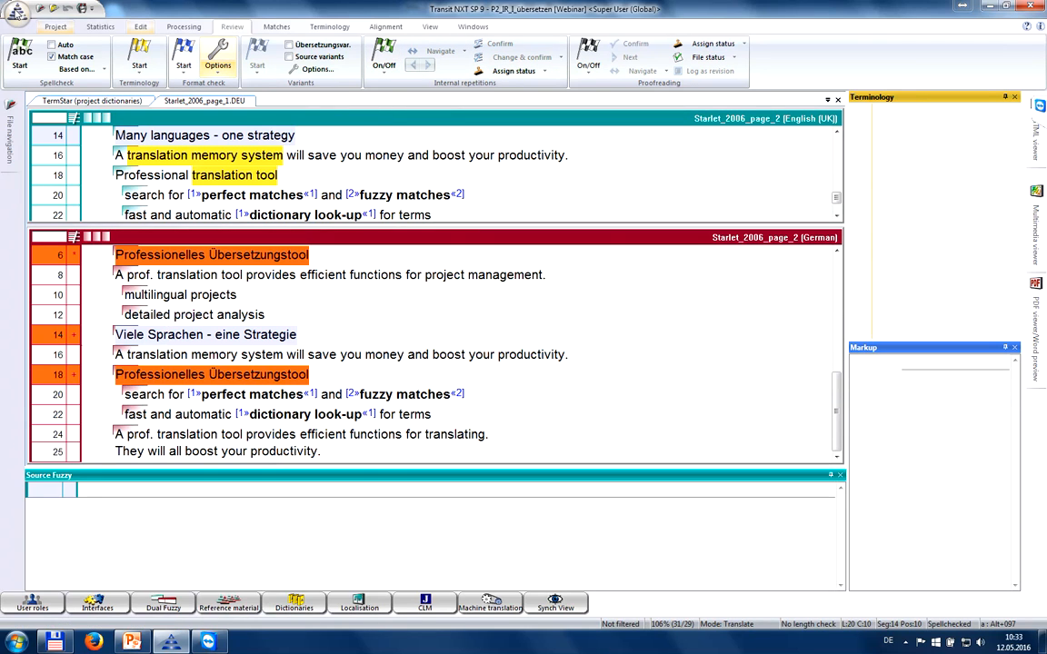
Exclude reference material from the Dual Concordance search in the user preferences and save the settings
{"action": "left_click", "coordinate": [16, 11]}
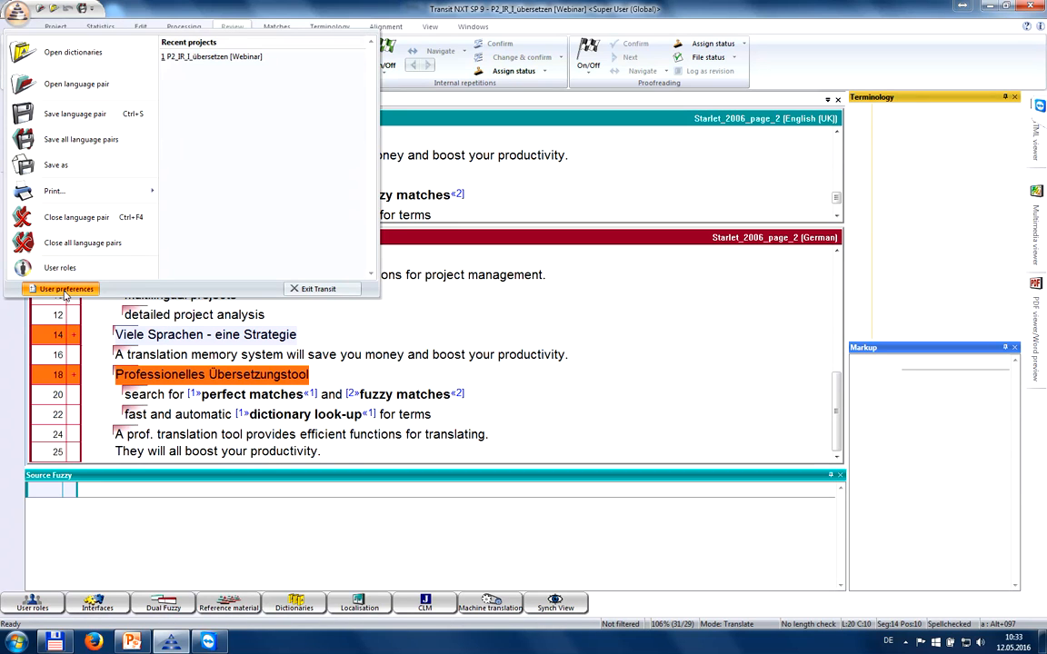
{"action": "left_click", "coordinate": [65, 291]}
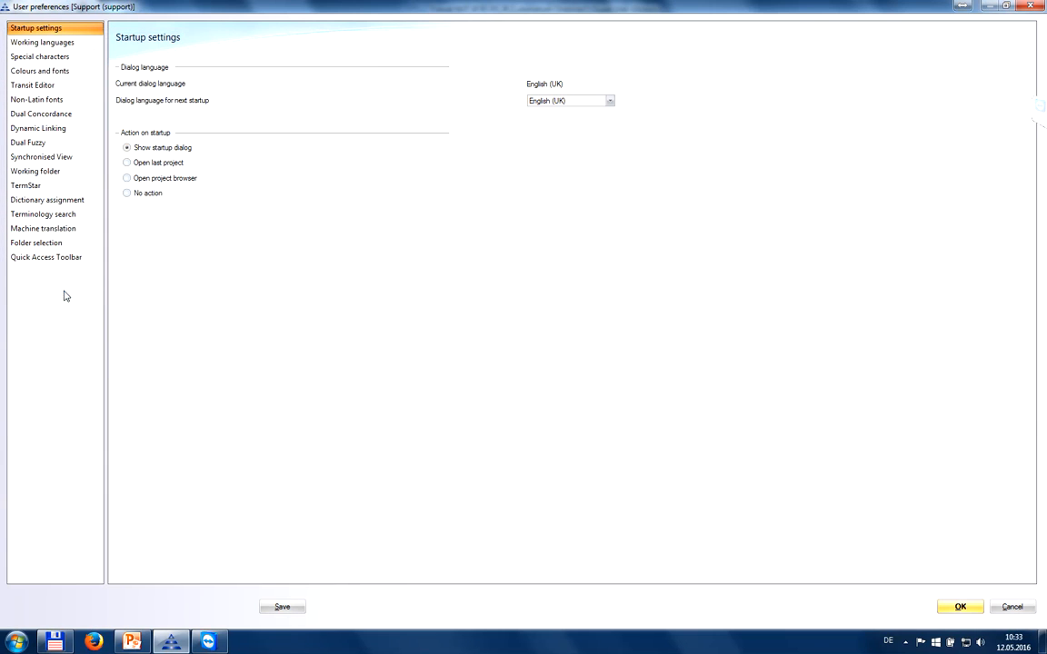
{"action": "left_click", "coordinate": [43, 115]}
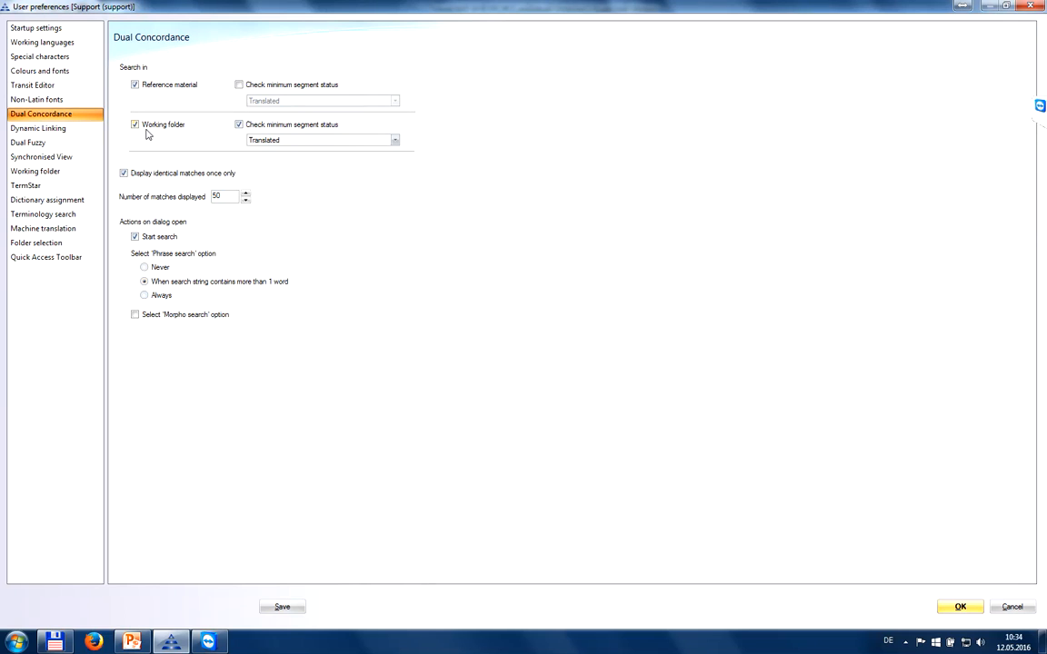
{"action": "left_click", "coordinate": [134, 85]}
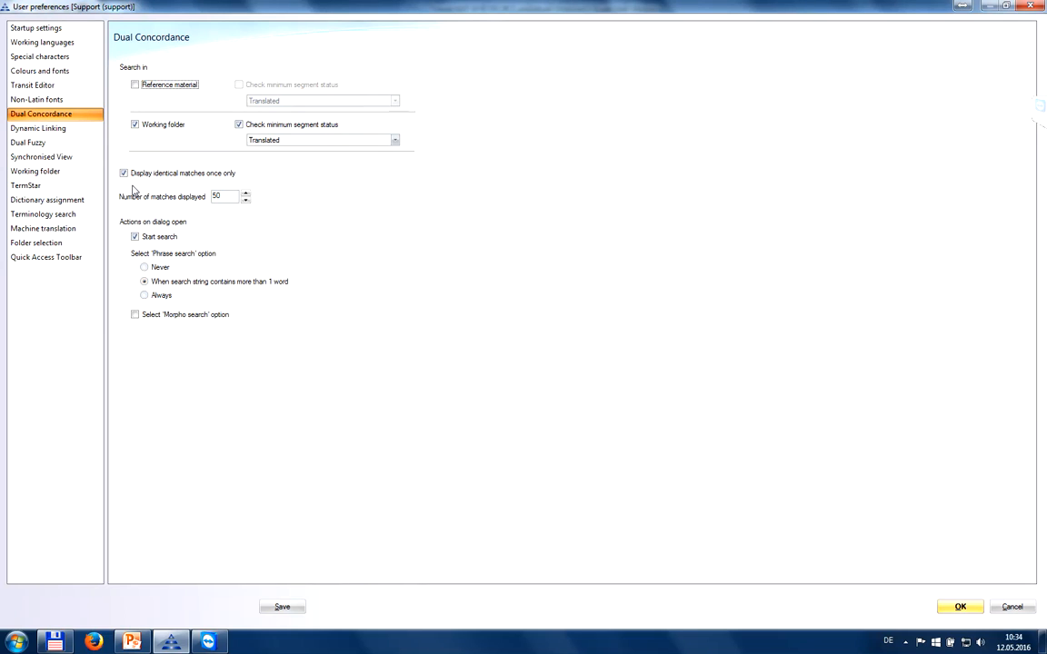
{"action": "left_click", "coordinate": [282, 606]}
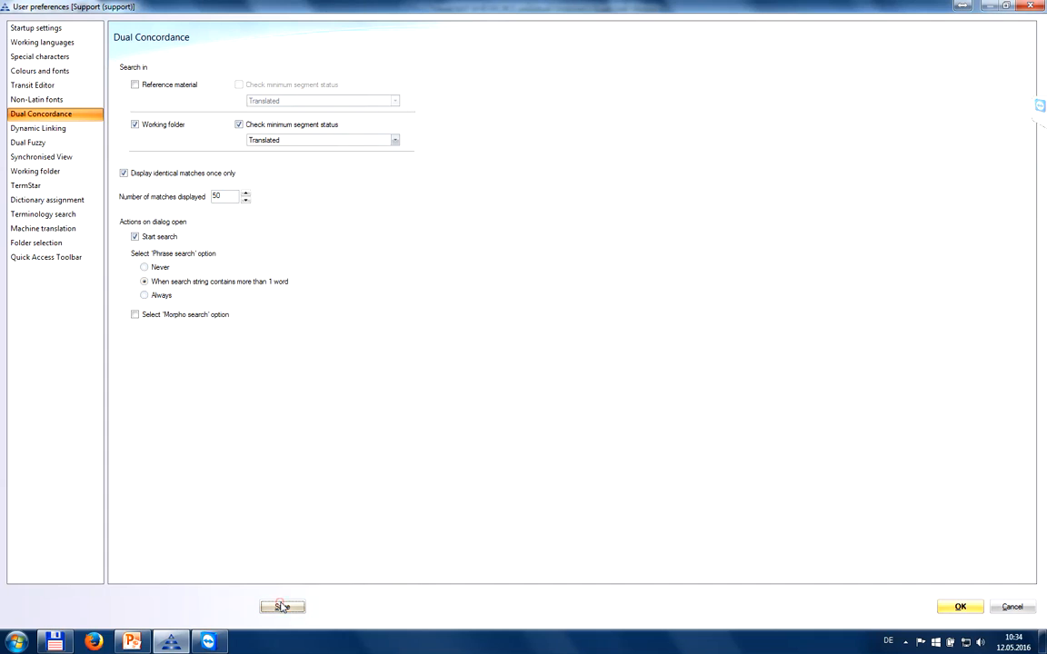
{"action": "left_click", "coordinate": [959, 606]}
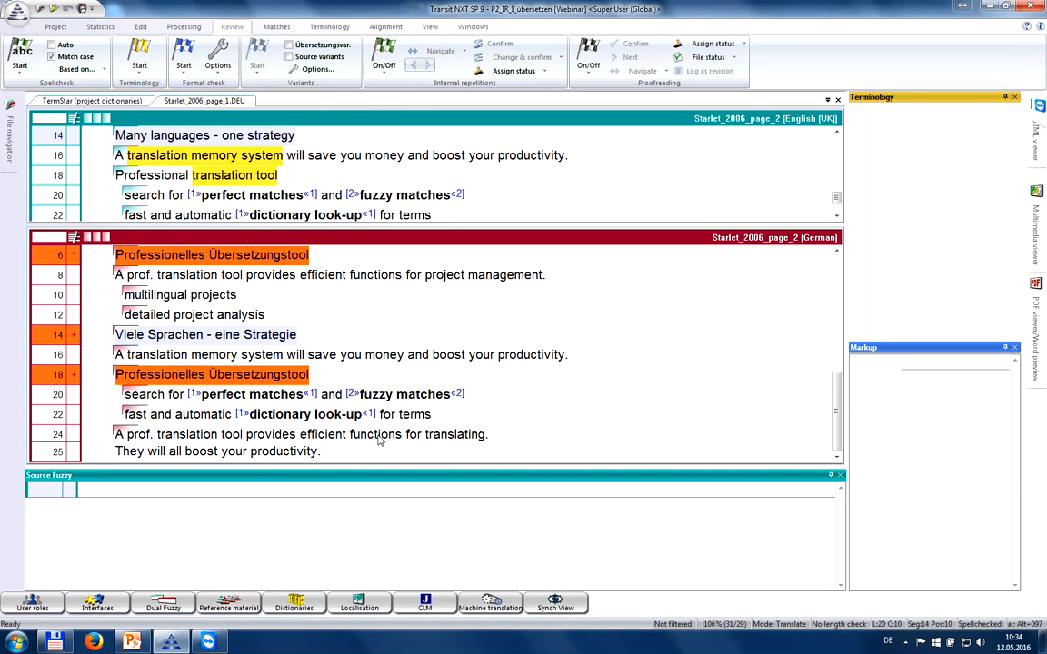
Run a Dual Concordance search for the source text "Many languages - one strategy" from segment 16 of Starlet_2006_page_1
{"action": "scroll", "coordinate": [229, 293], "scroll_direction": "up", "scroll_amount": 10}
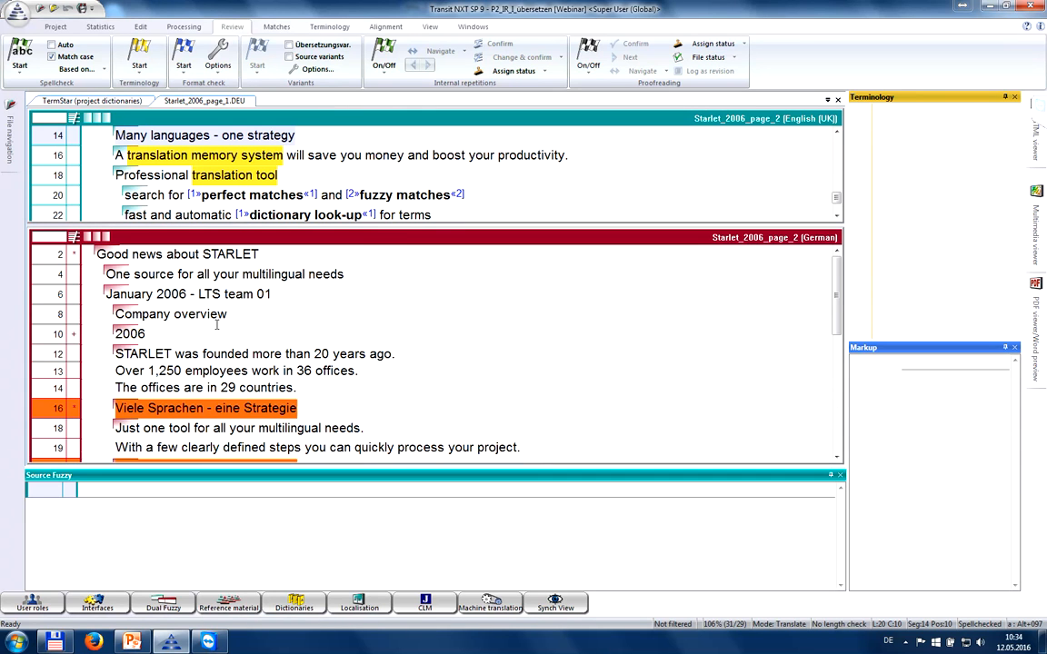
{"action": "scroll", "coordinate": [196, 313], "scroll_direction": "down", "scroll_amount": 1}
{"action": "left_click", "coordinate": [190, 360]}
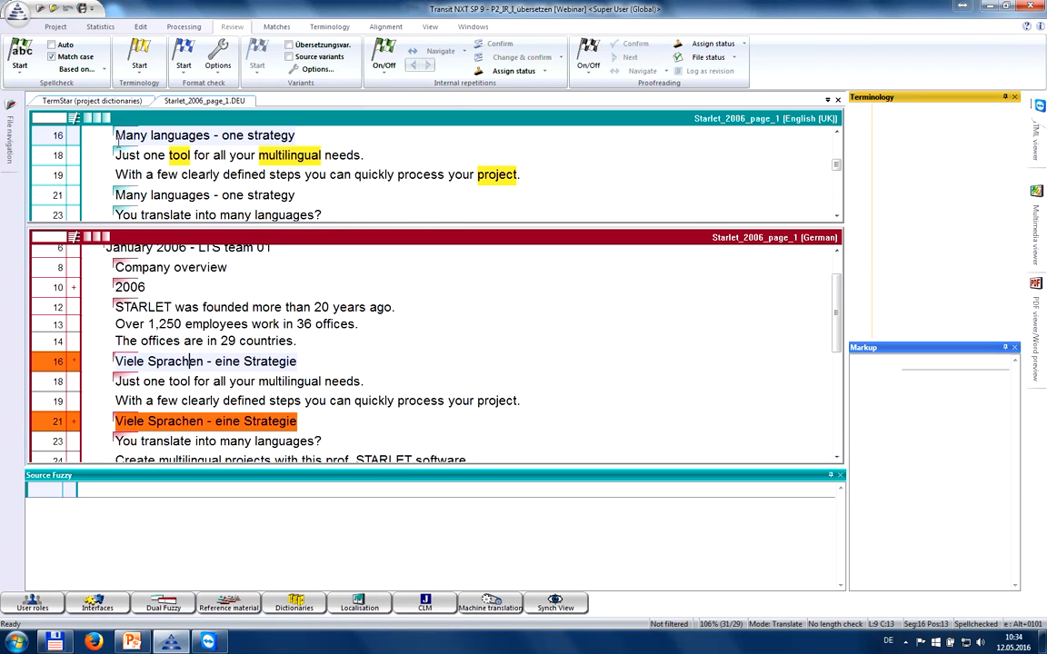
{"action": "left_click_drag", "start_coordinate": [116, 137], "coordinate": [293, 137]}
{"action": "right_click", "coordinate": [207, 137]}
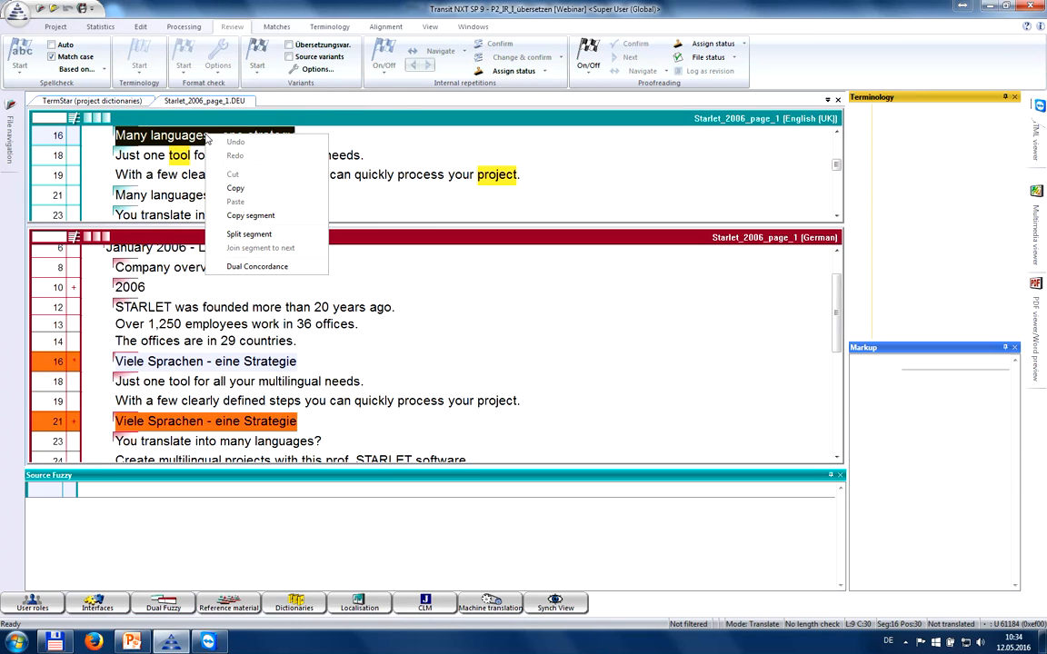
{"action": "left_click", "coordinate": [257, 266]}
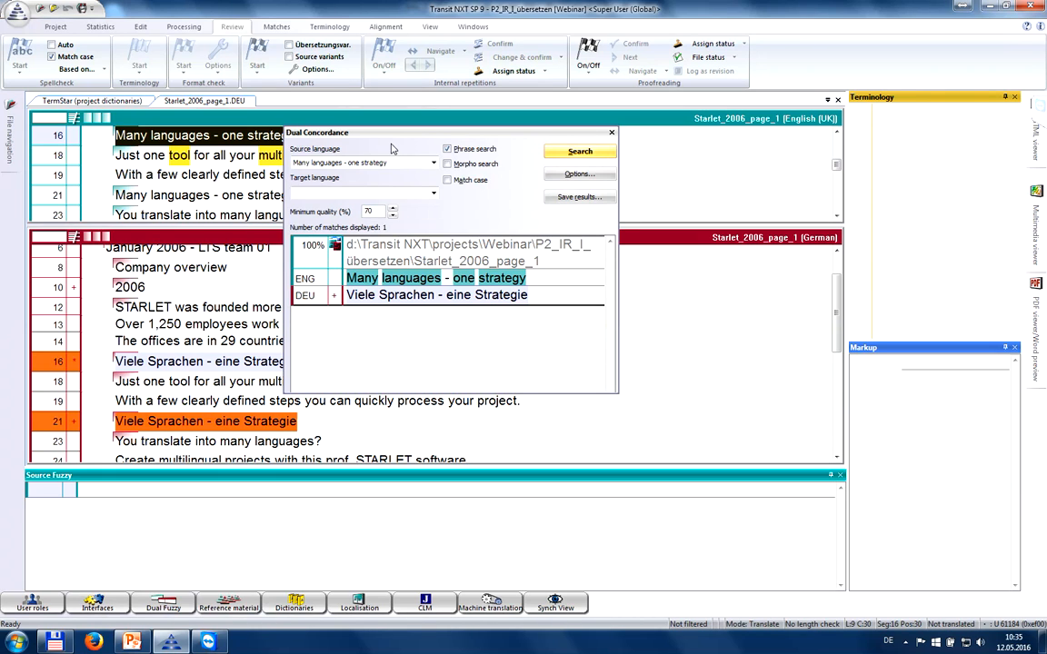
{"action": "left_click_drag", "start_coordinate": [386, 134], "coordinate": [474, 223]}
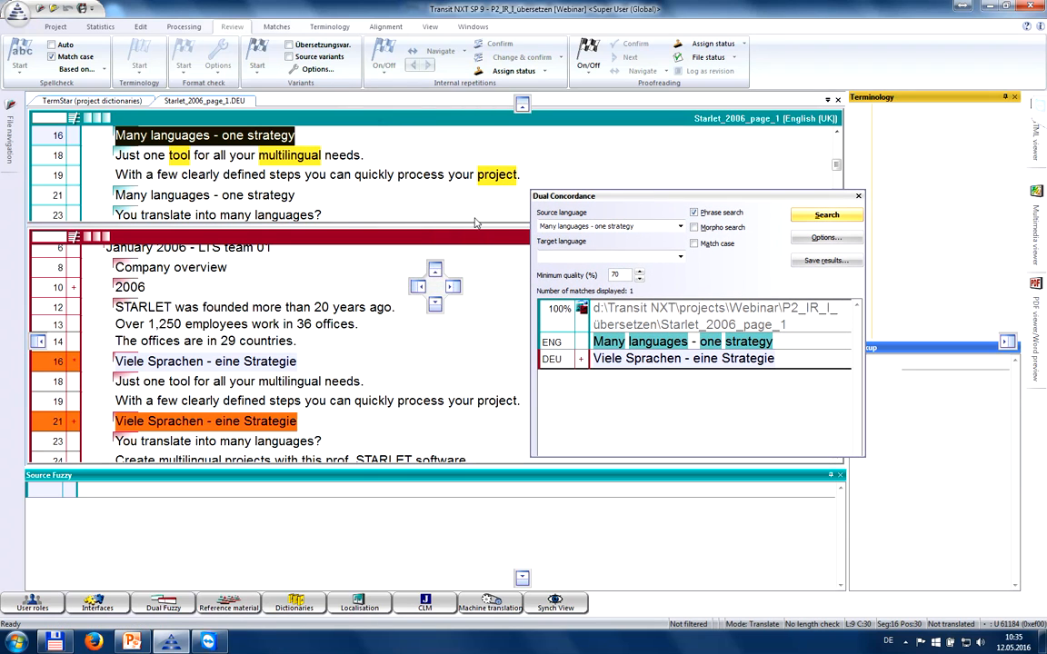
Run a Dual Concordance search for "Professional translation tool" from segment 6 of Starlet_2006_page_2, and close the search results
{"action": "left_click", "coordinate": [229, 355]}
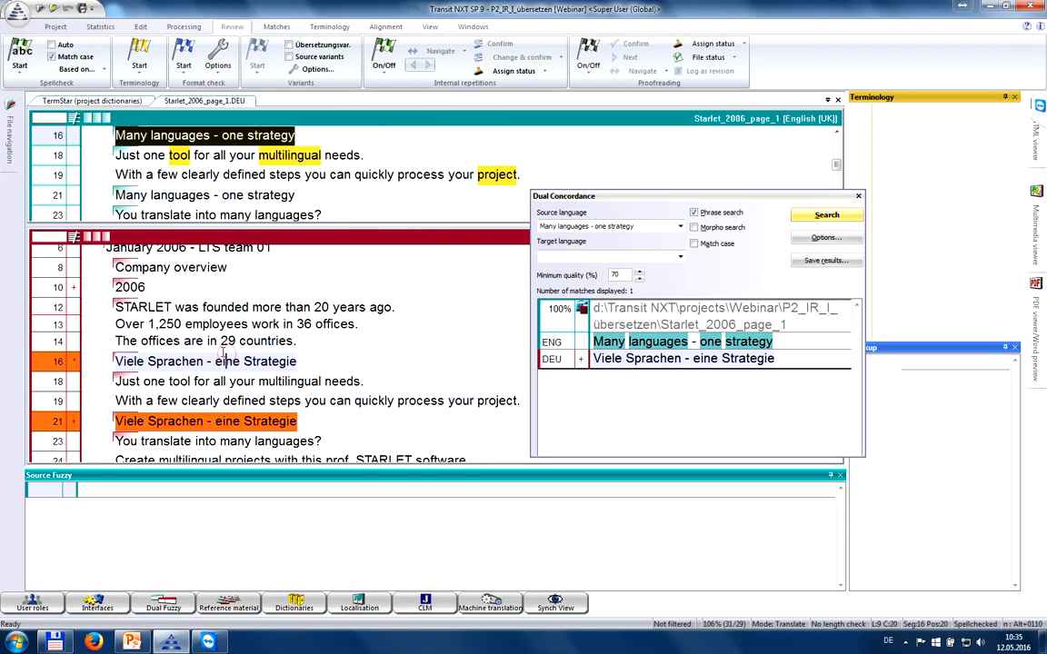
{"action": "left_click", "coordinate": [152, 324]}
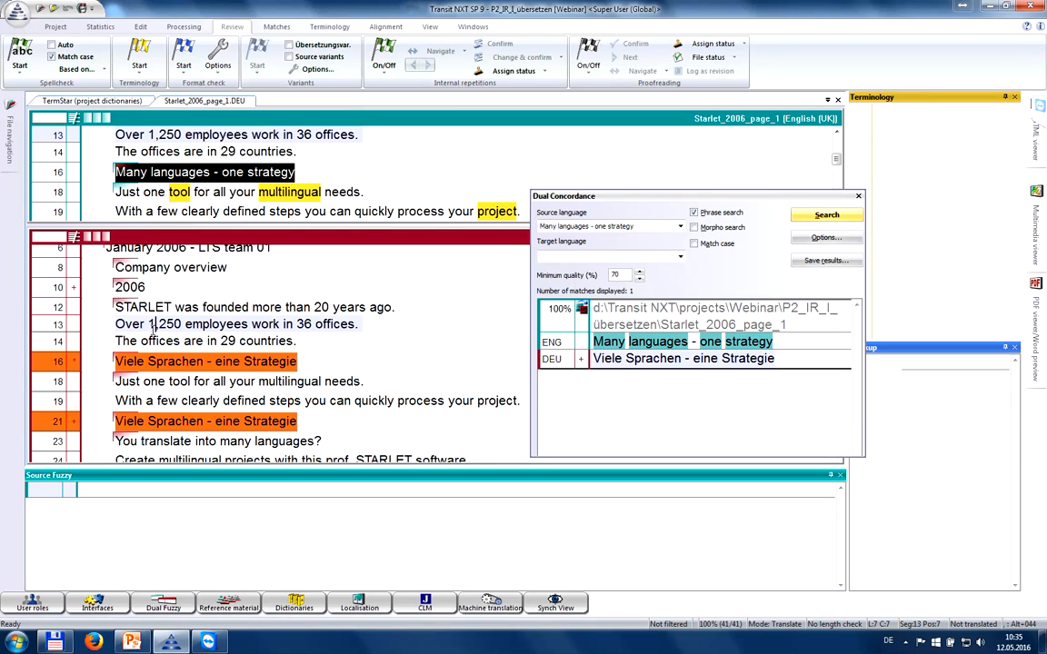
{"action": "scroll", "coordinate": [157, 341], "scroll_direction": "down", "scroll_amount": 2}
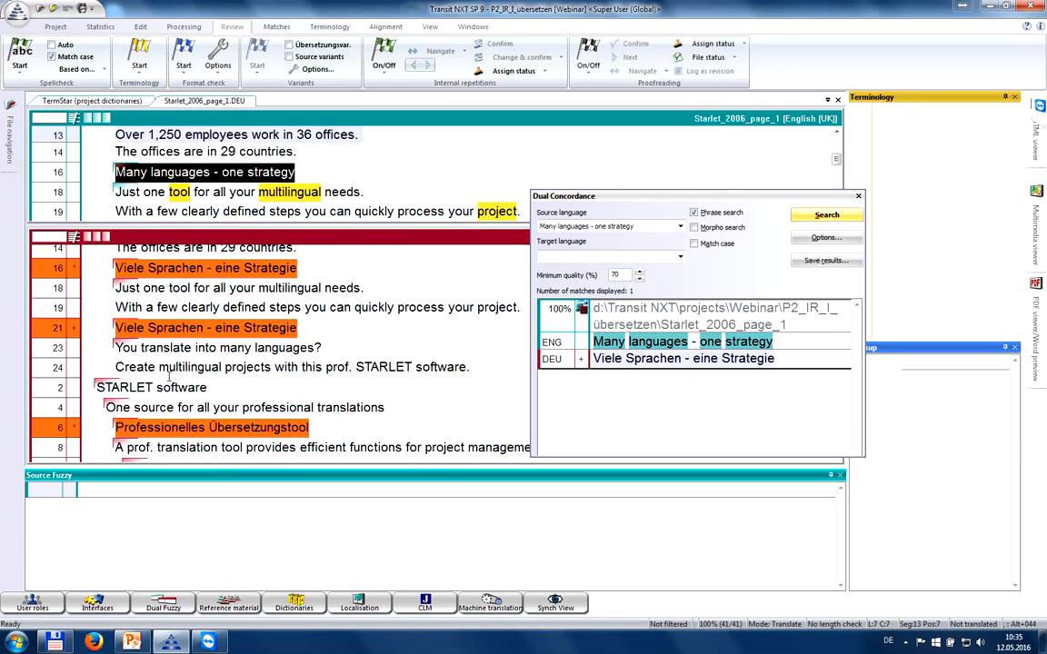
{"action": "scroll", "coordinate": [156, 344], "scroll_direction": "down", "scroll_amount": 2}
{"action": "left_click", "coordinate": [177, 333]}
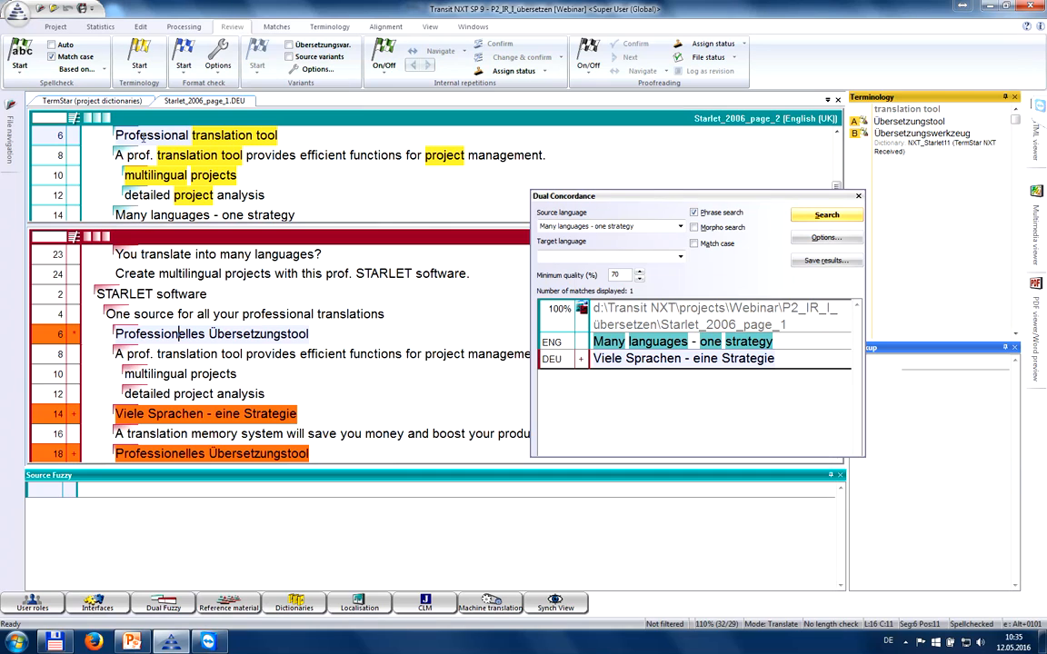
{"action": "left_click_drag", "start_coordinate": [109, 134], "coordinate": [226, 134]}
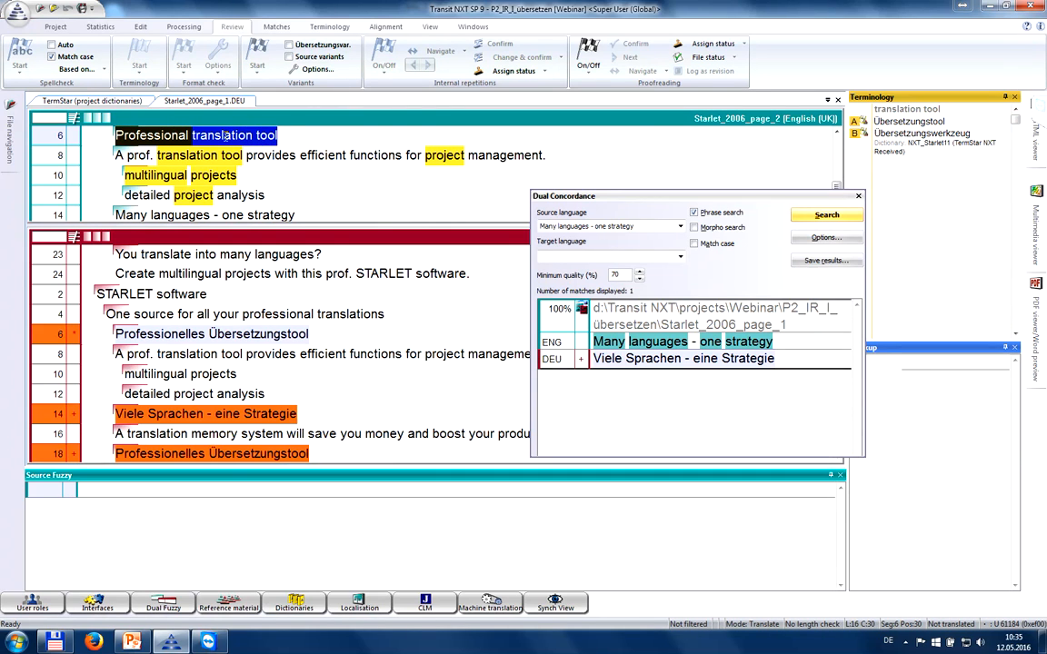
{"action": "right_click", "coordinate": [225, 135]}
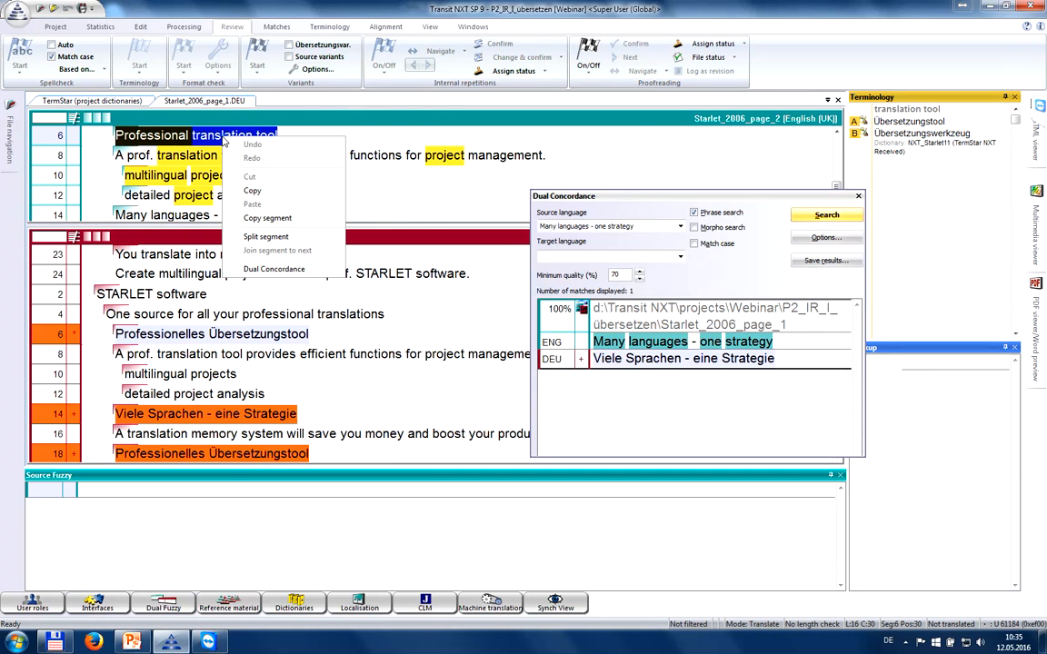
{"action": "left_click", "coordinate": [262, 269]}
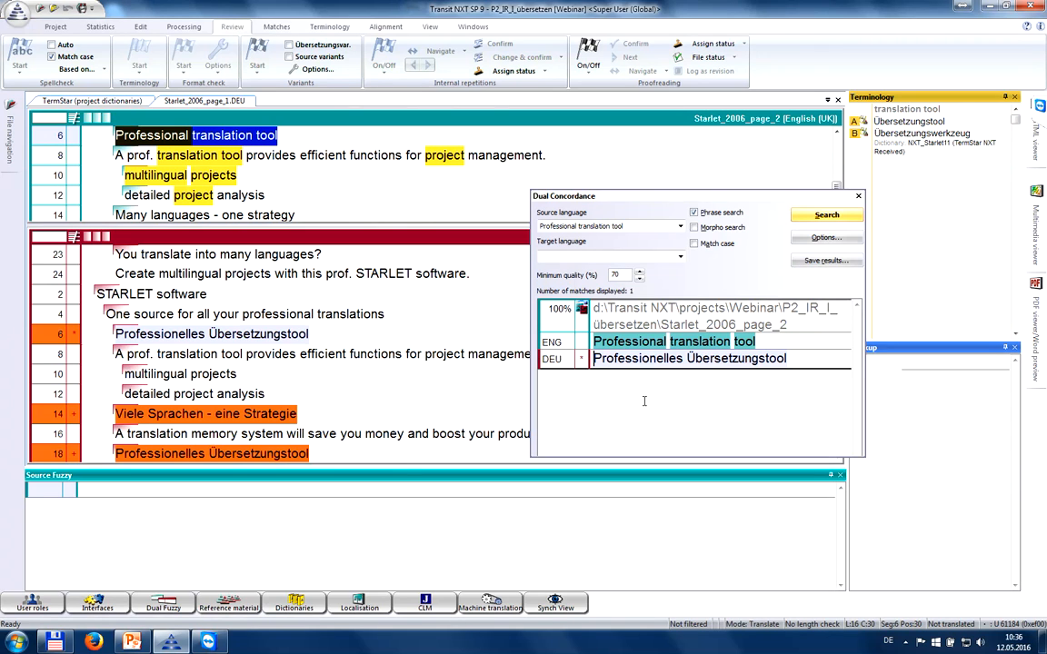
{"action": "left_click", "coordinate": [857, 198]}
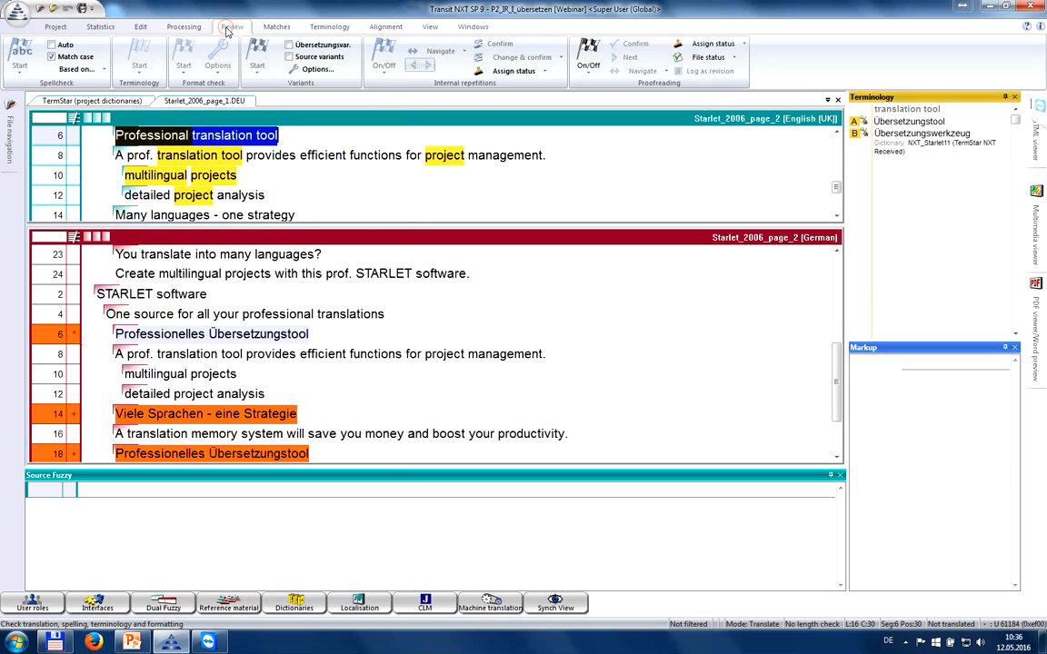
Switch internal repetitions review mode on again and look through its navigation commands and key combinations
{"action": "left_click", "coordinate": [248, 354]}
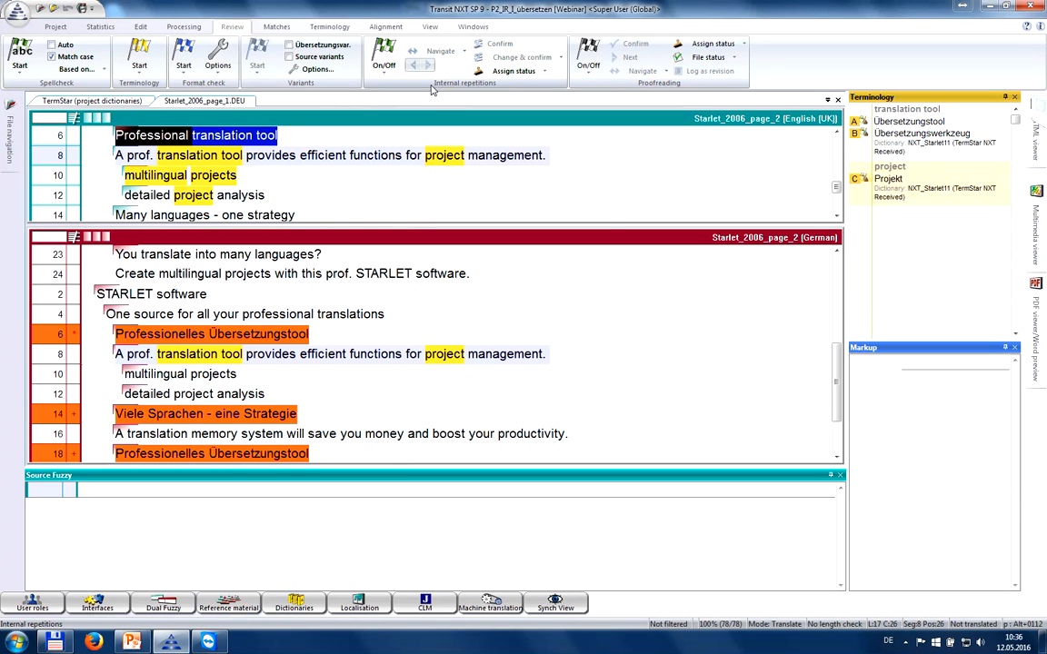
{"action": "left_click", "coordinate": [385, 56]}
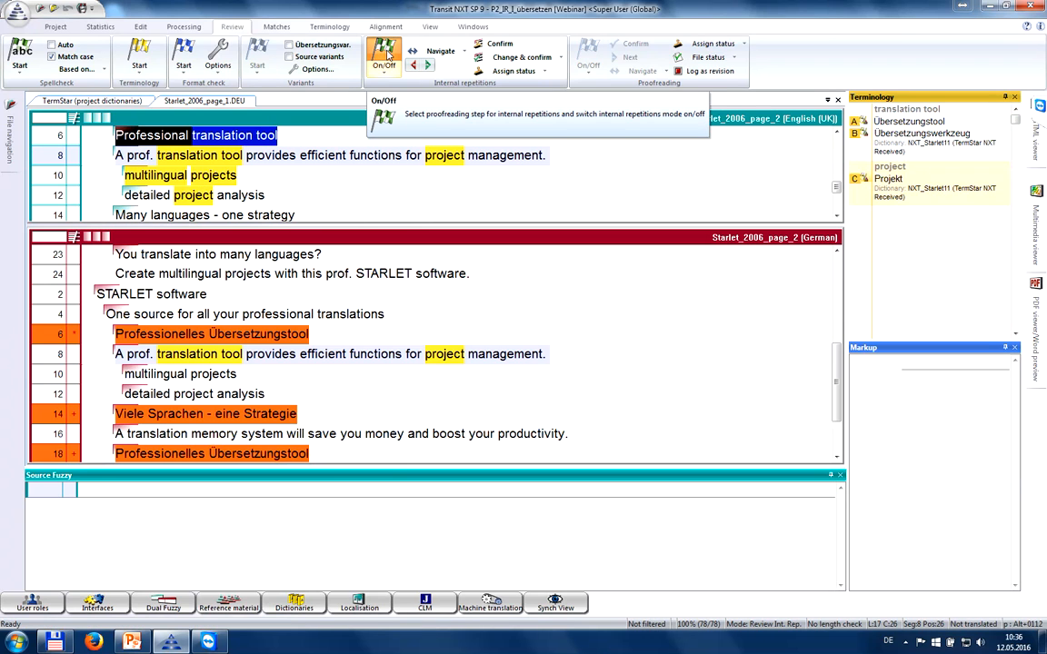
{"action": "left_click", "coordinate": [466, 55]}
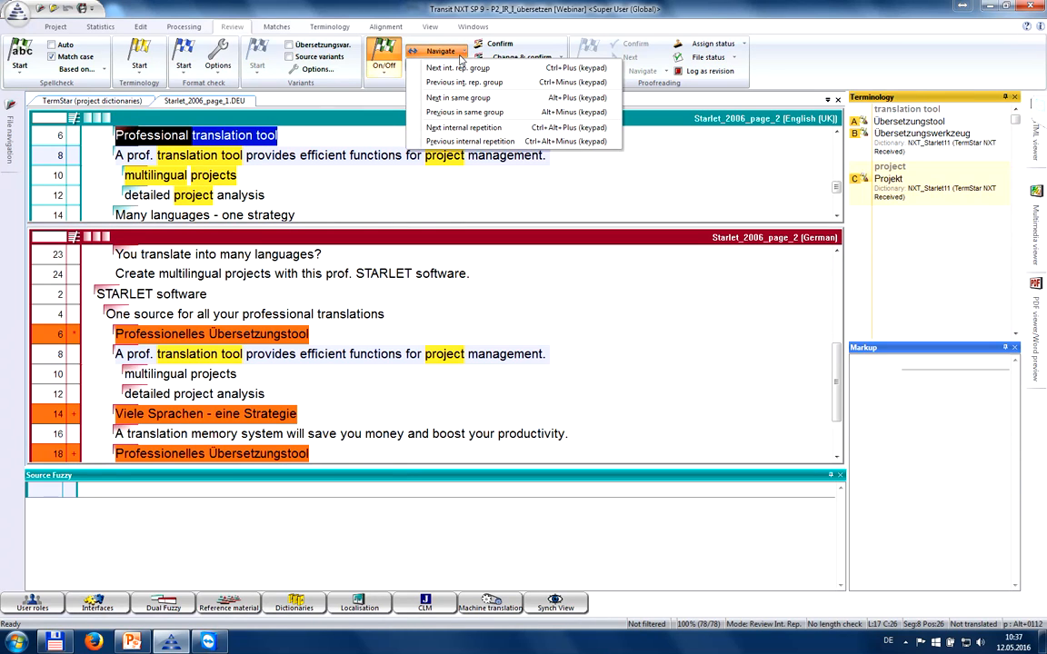
{"action": "key", "text": "Escape"}
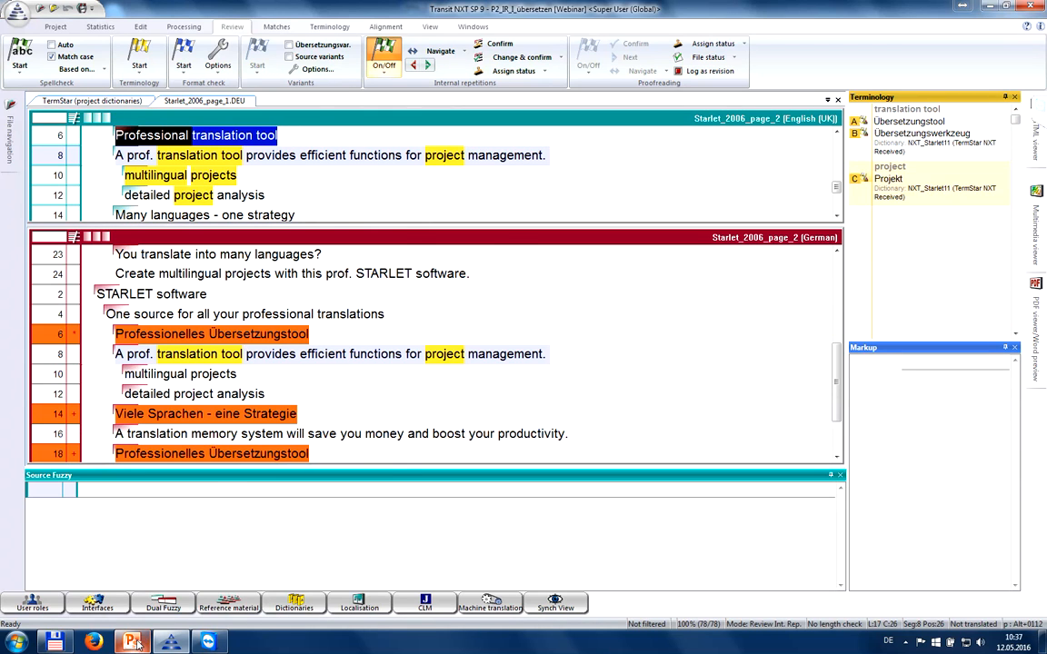
Switch to PowerPoint and present slide 12, "Translating and reviewing Internal Repetitions: Key combinations", full screen
{"action": "left_click", "coordinate": [137, 642]}
{"action": "left_click", "coordinate": [59, 451]}
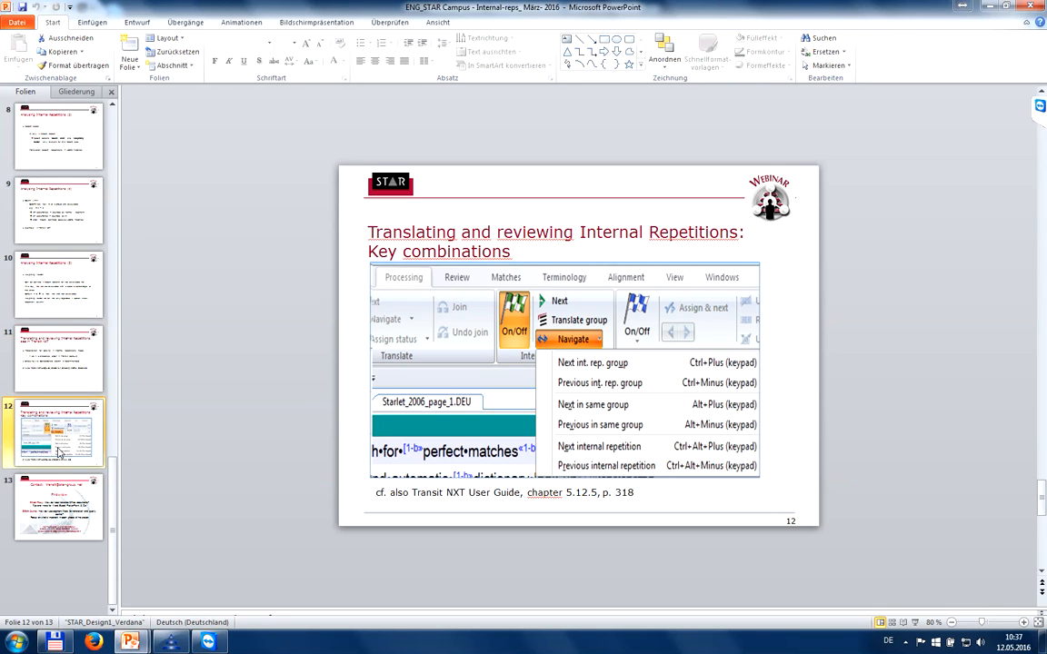
{"action": "key", "text": "shift+F5"}
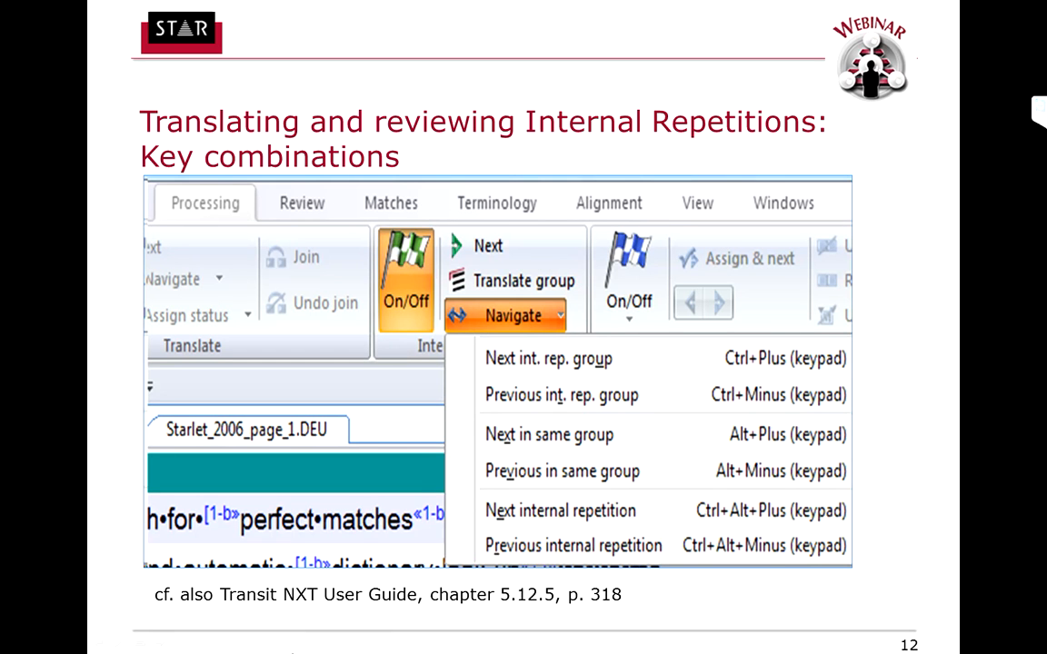